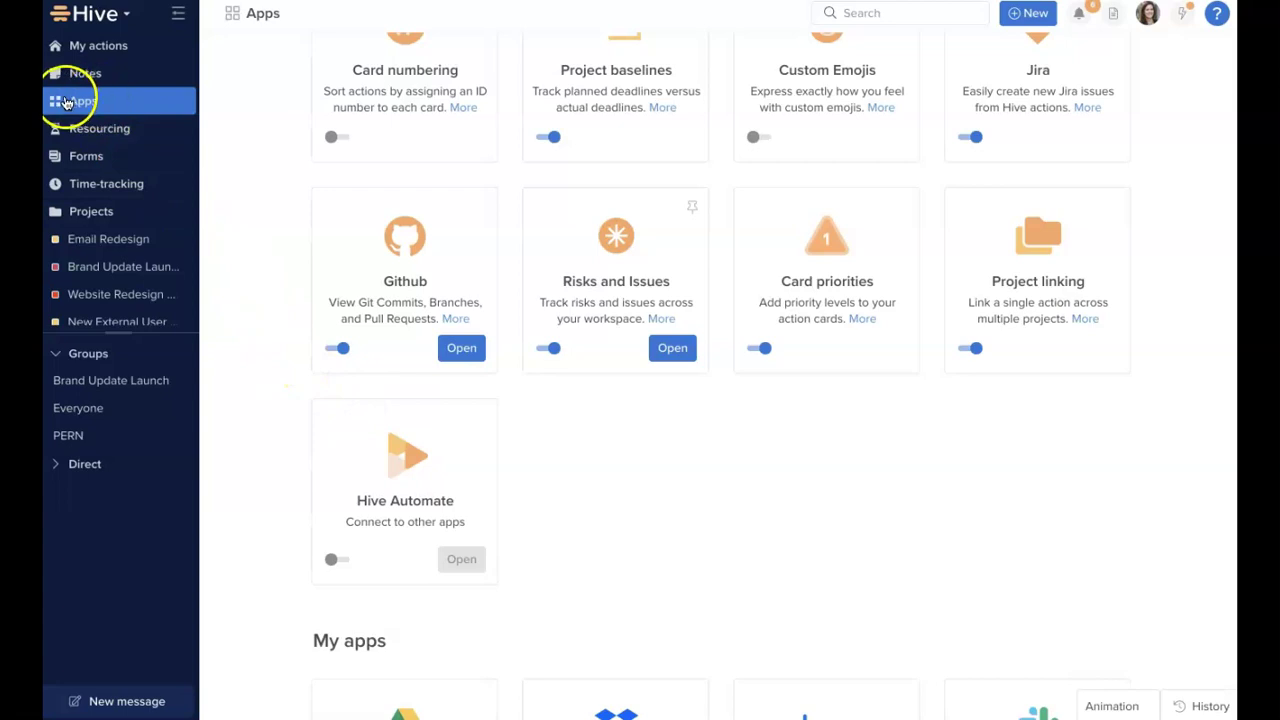
# Step: Enable the Hive Calendar integration under My apps, connected through Google
pyautogui.scroll(-5, 660, 423)
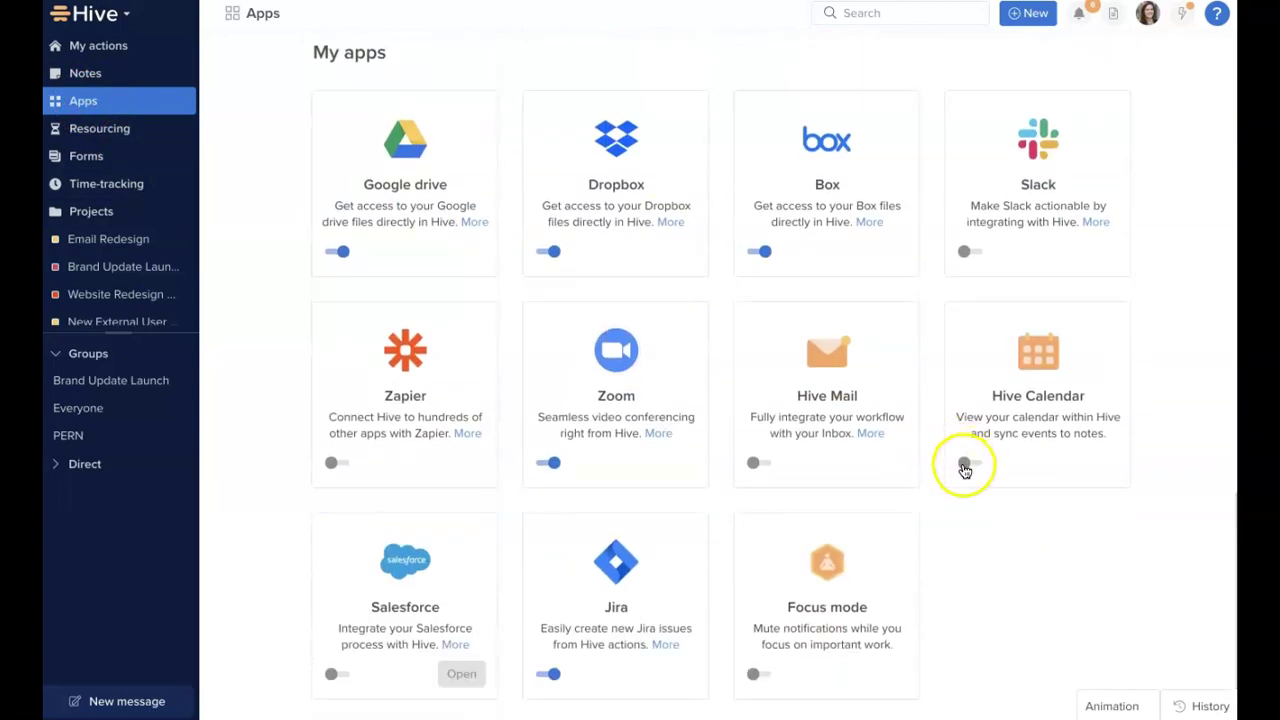
pyautogui.click(965, 463)
pyautogui.click(616, 355)
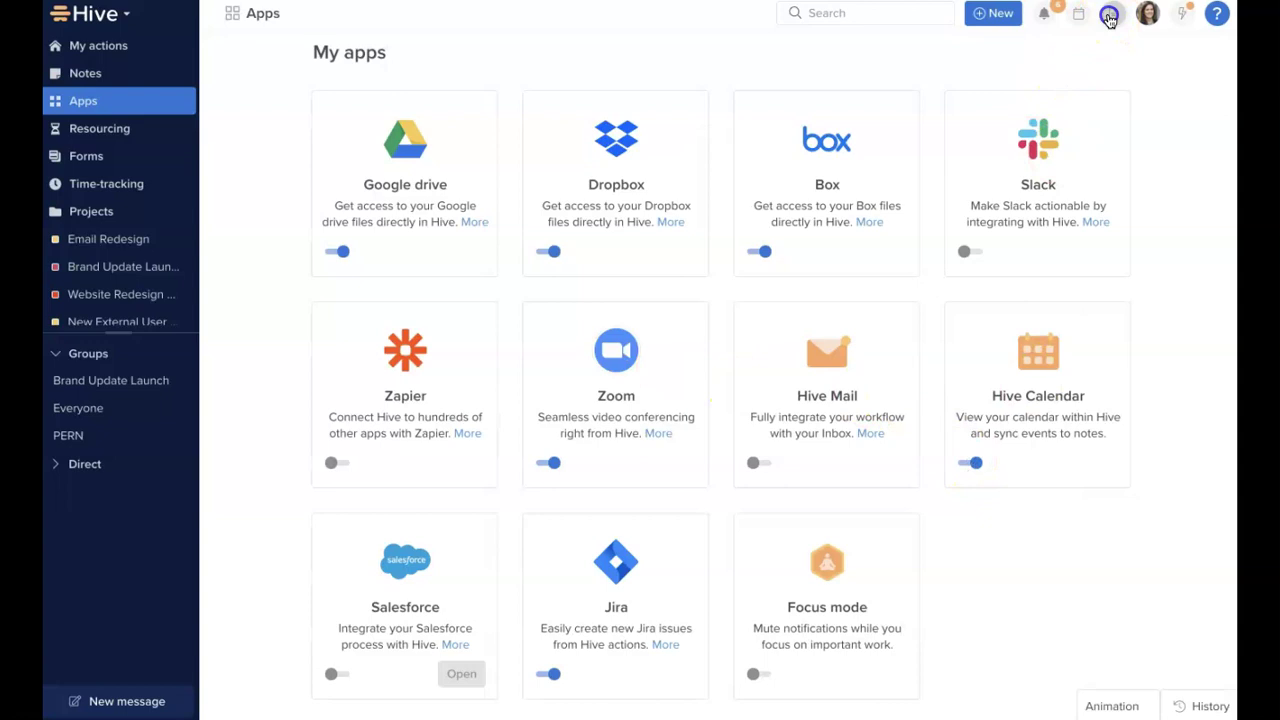
# Step: Show the calendar panel, check the previous day's events, then return to today
pyautogui.click(1069, 18)
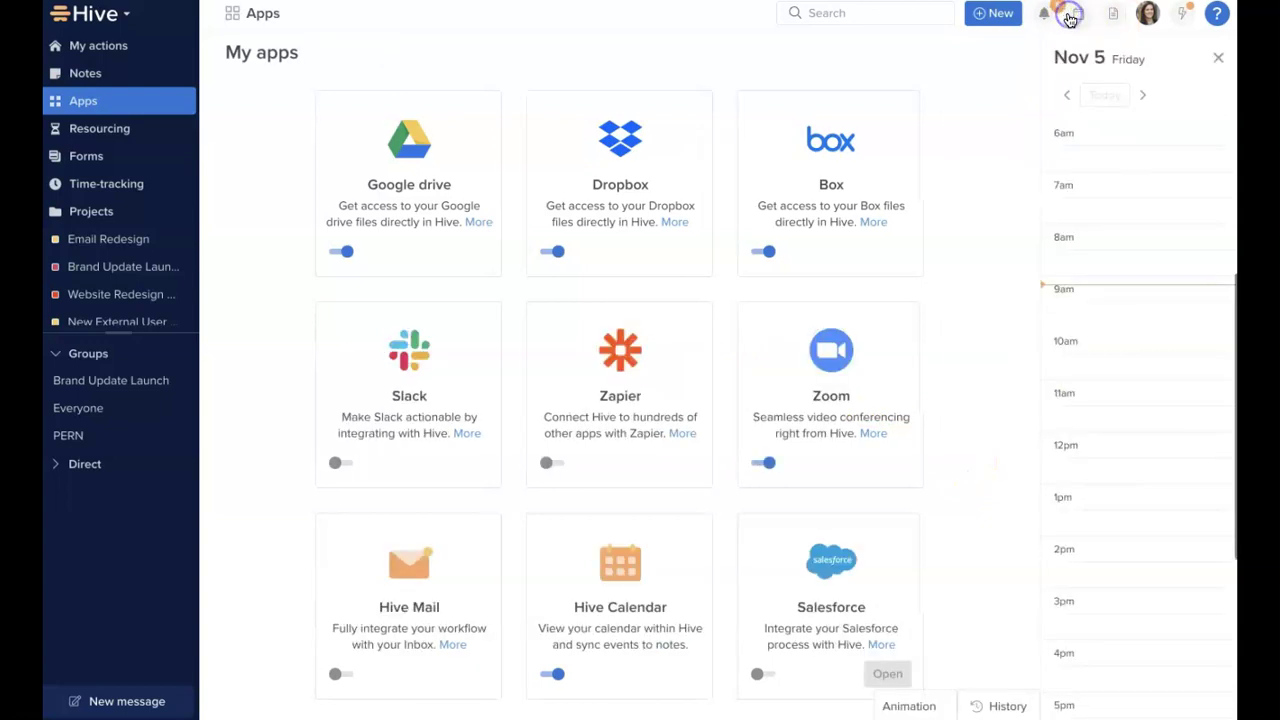
pyautogui.click(1068, 97)
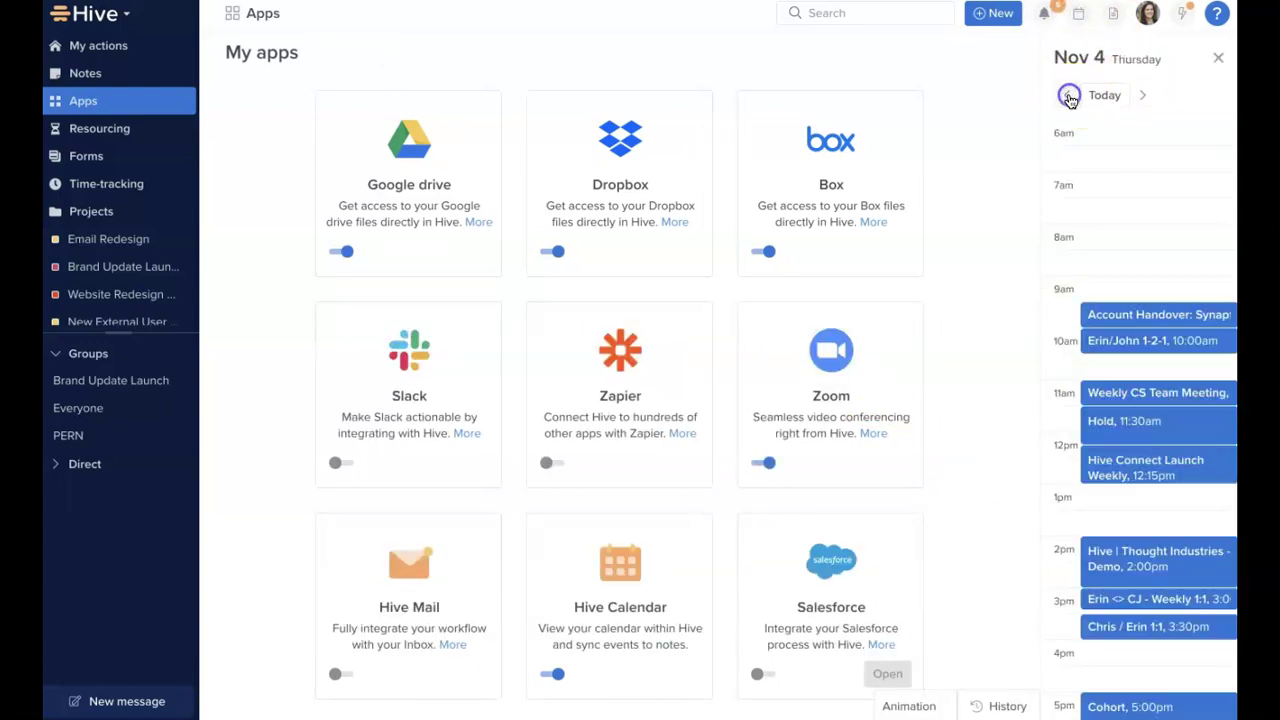
pyautogui.click(1140, 97)
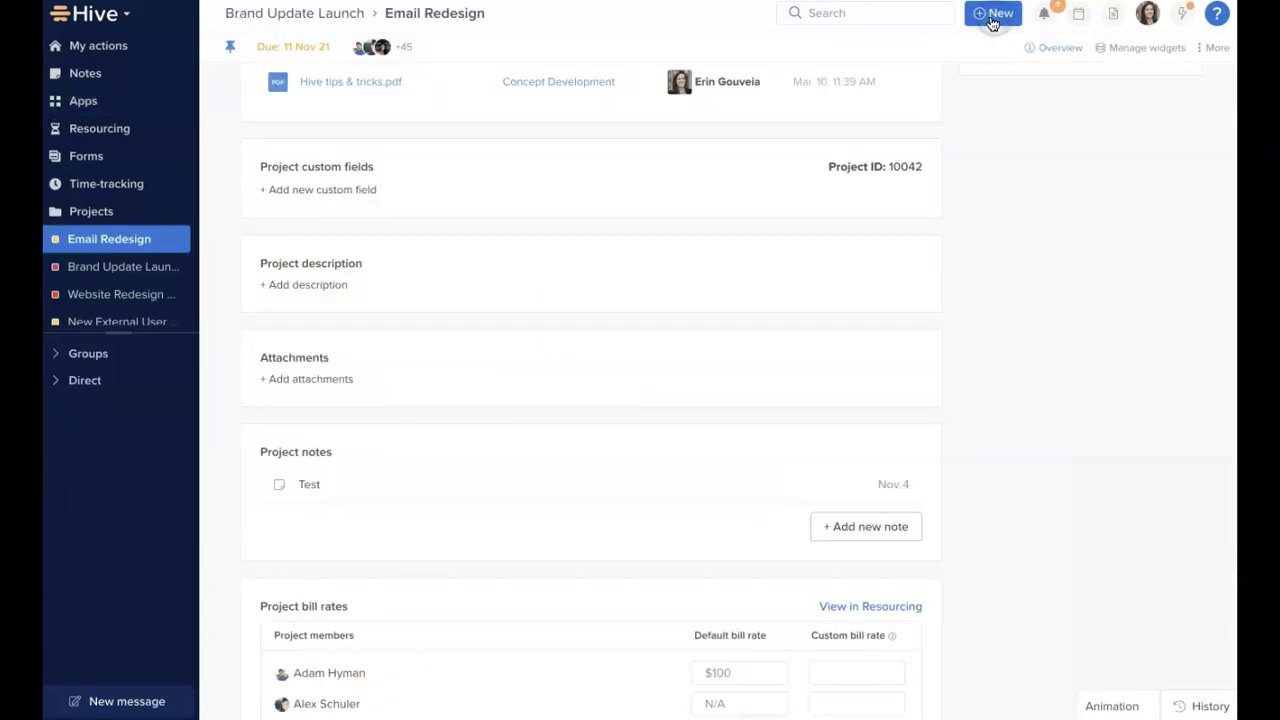
# Step: Create a new note assigned to the Email Redesign project and close it
pyautogui.click(994, 18)
pyautogui.click(1014, 133)
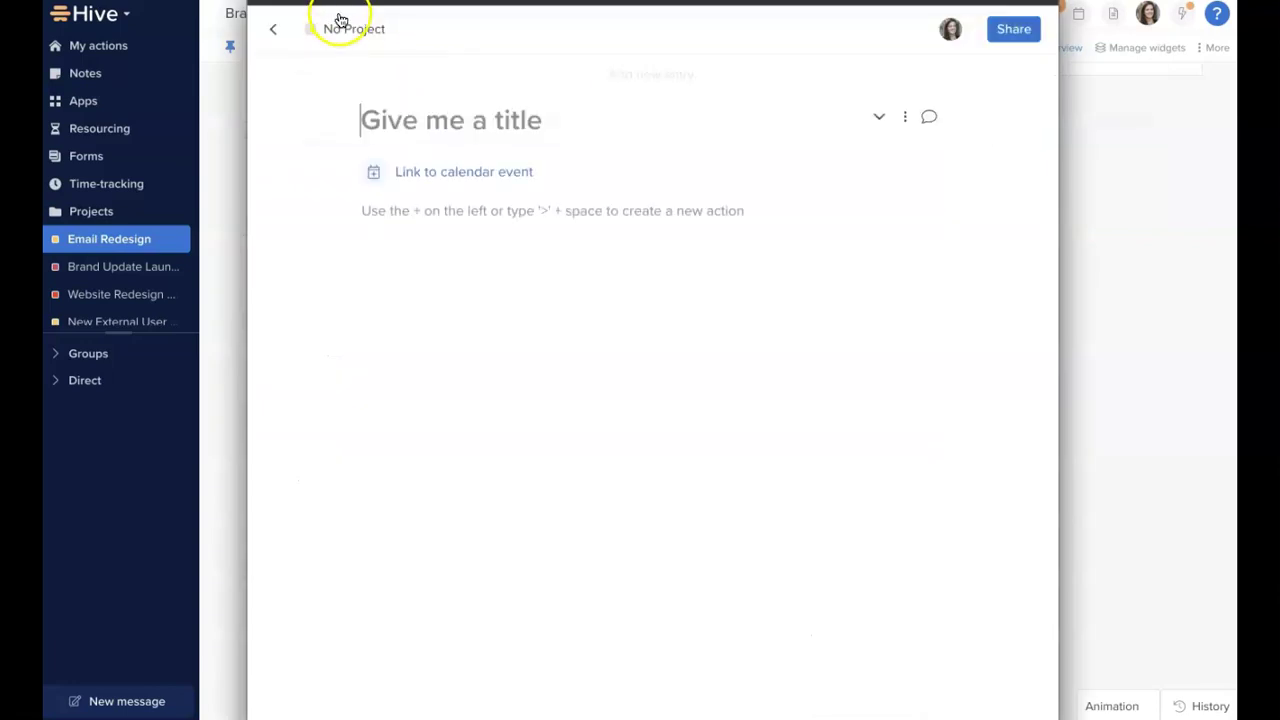
pyautogui.click(344, 29)
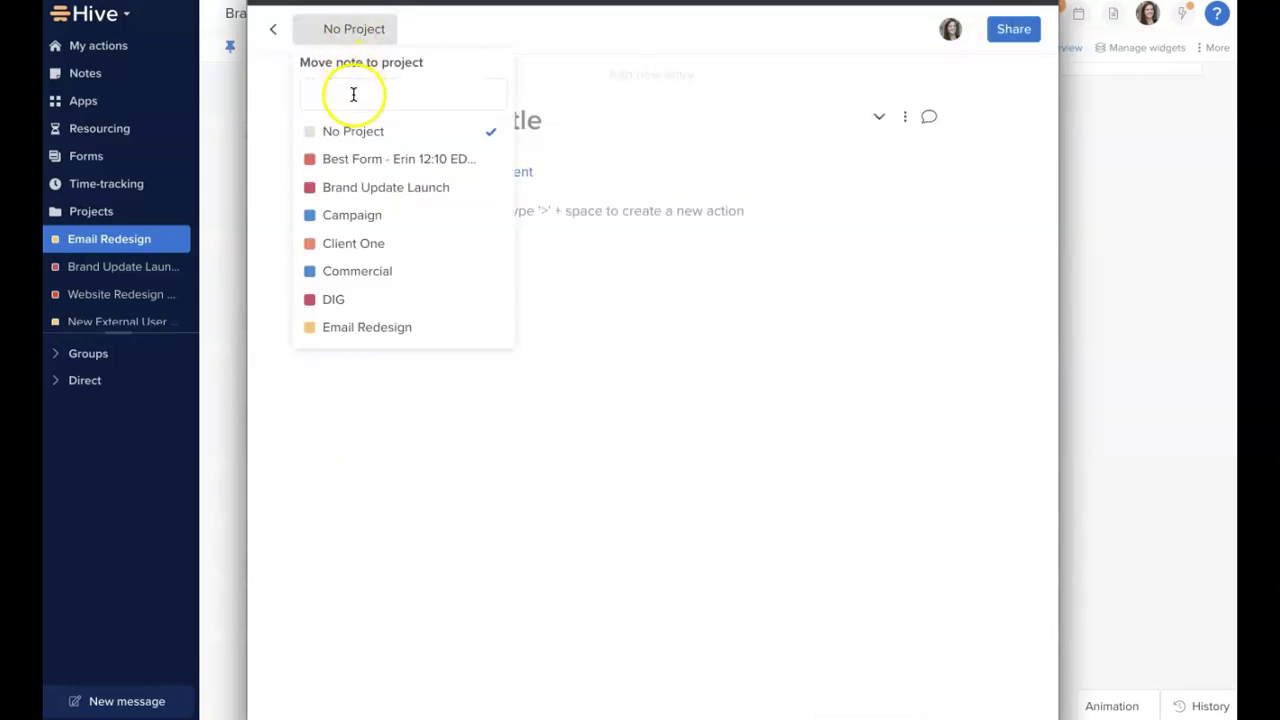
pyautogui.click(351, 94)
pyautogui.click(372, 327)
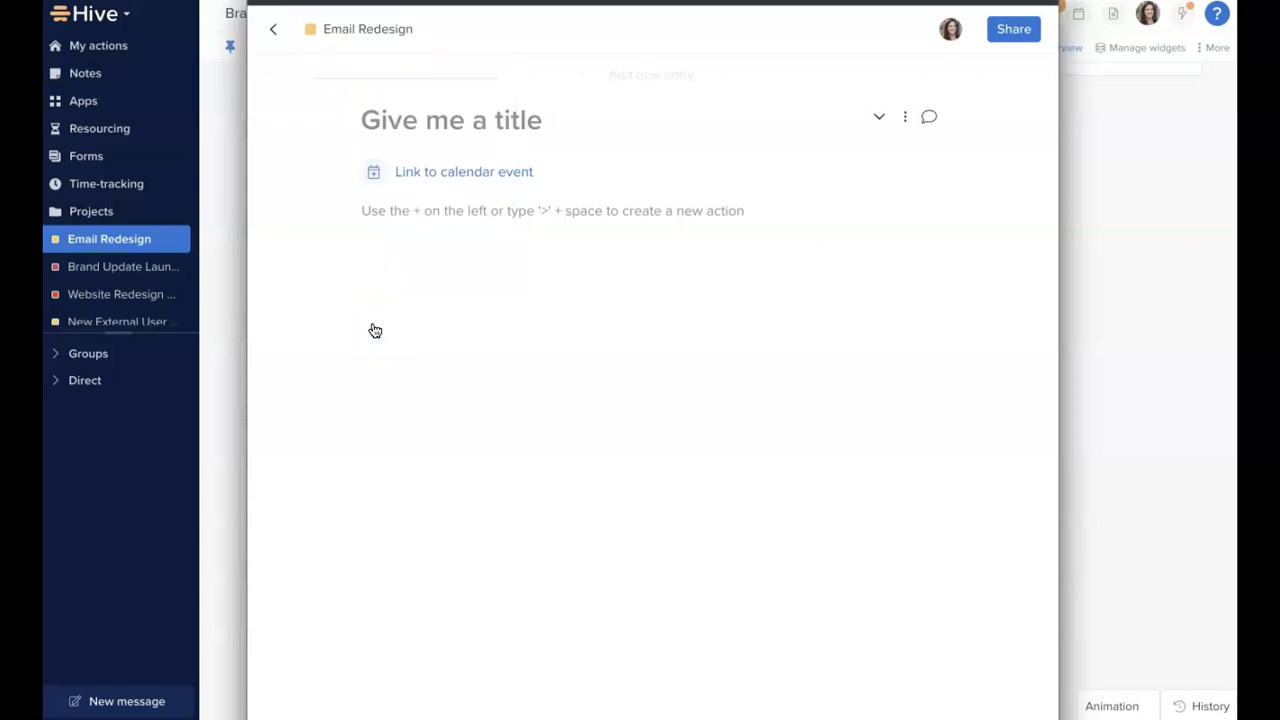
pyautogui.click(214, 281)
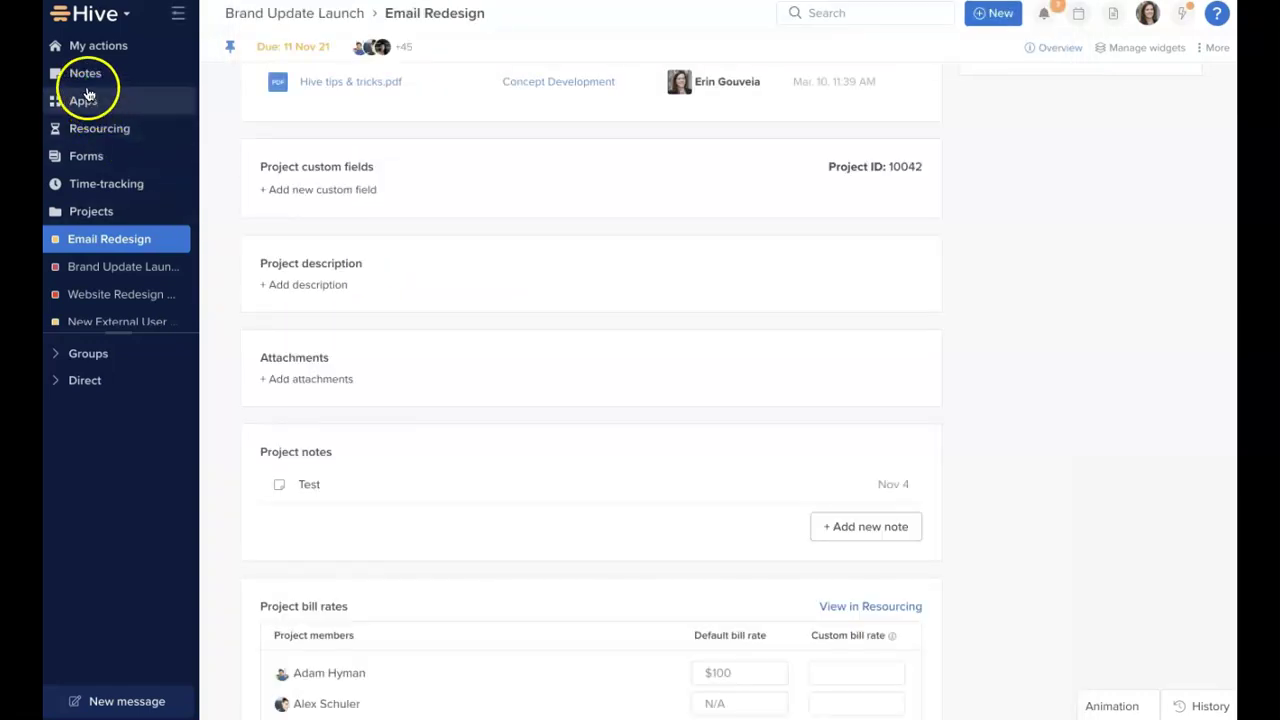
# Step: From Notes, add another note in the Email Redesign project notes widget
pyautogui.click(85, 74)
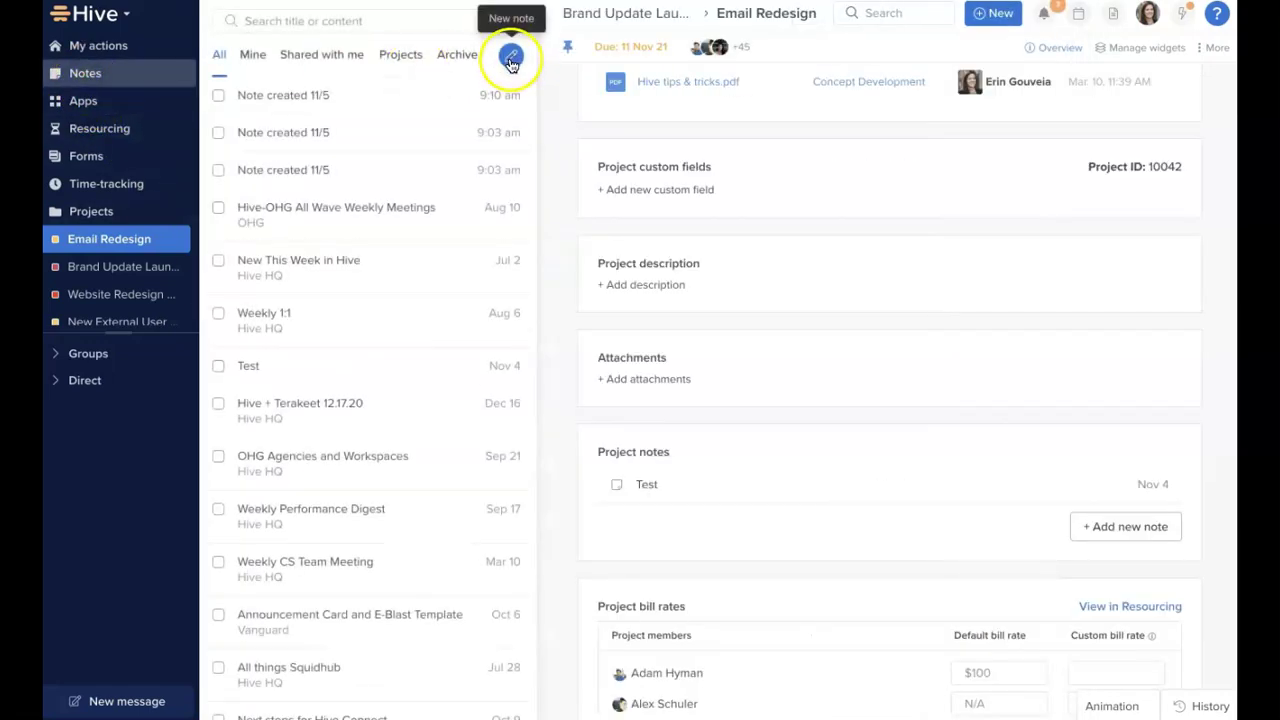
pyautogui.scroll(-2, 780, 534)
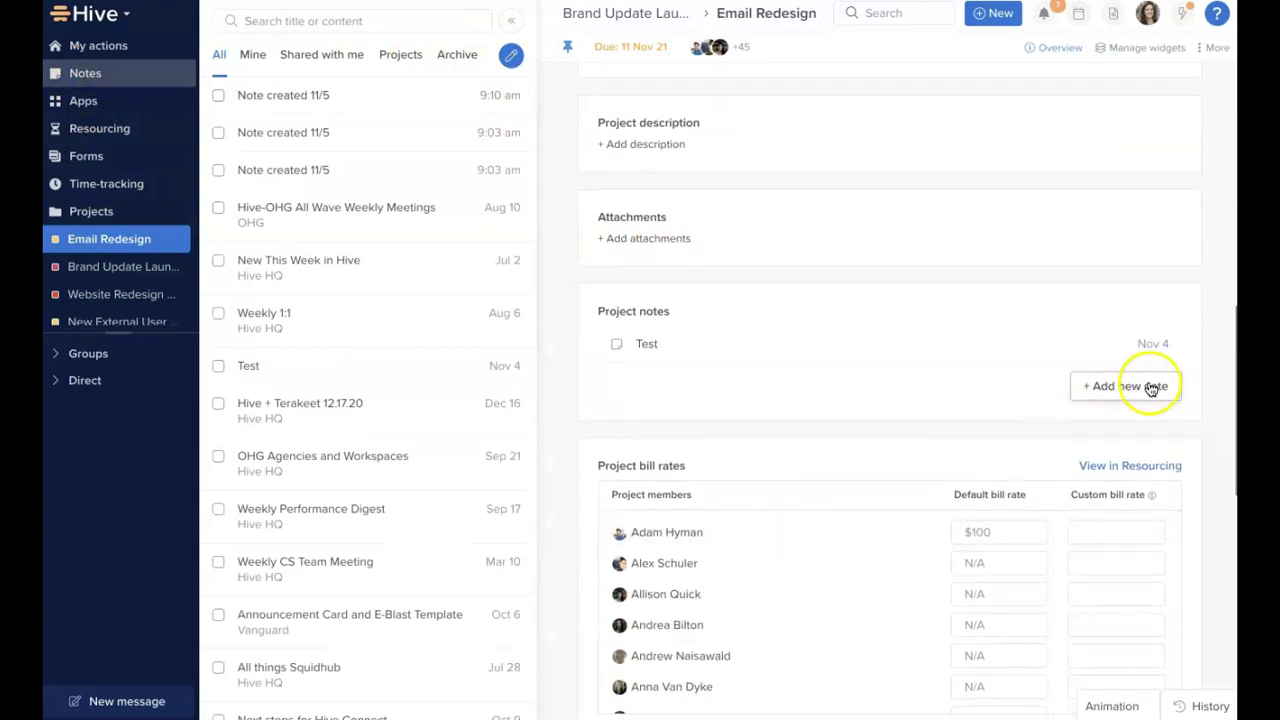
pyautogui.click(1077, 398)
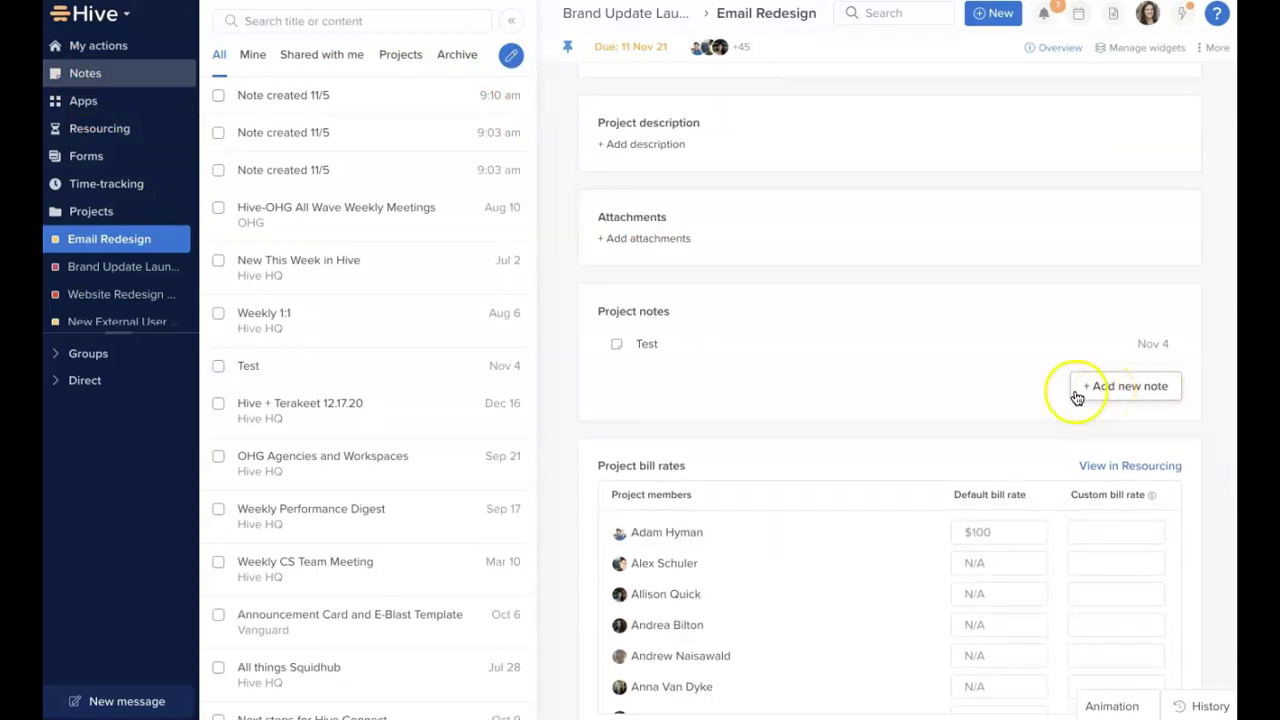
# Step: Title the note 'Weekly Team Sync' and apply the Remote Standup template
pyautogui.click(416, 124)
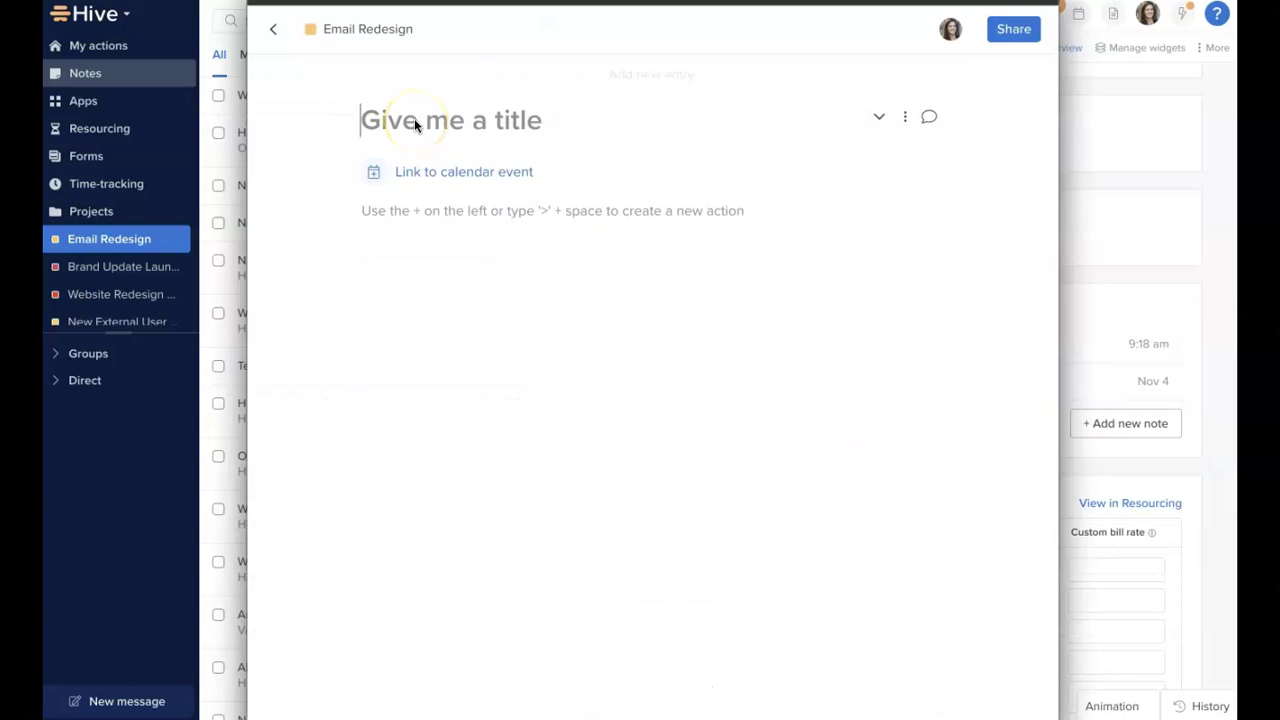
pyautogui.write('Weekly Team Sync')
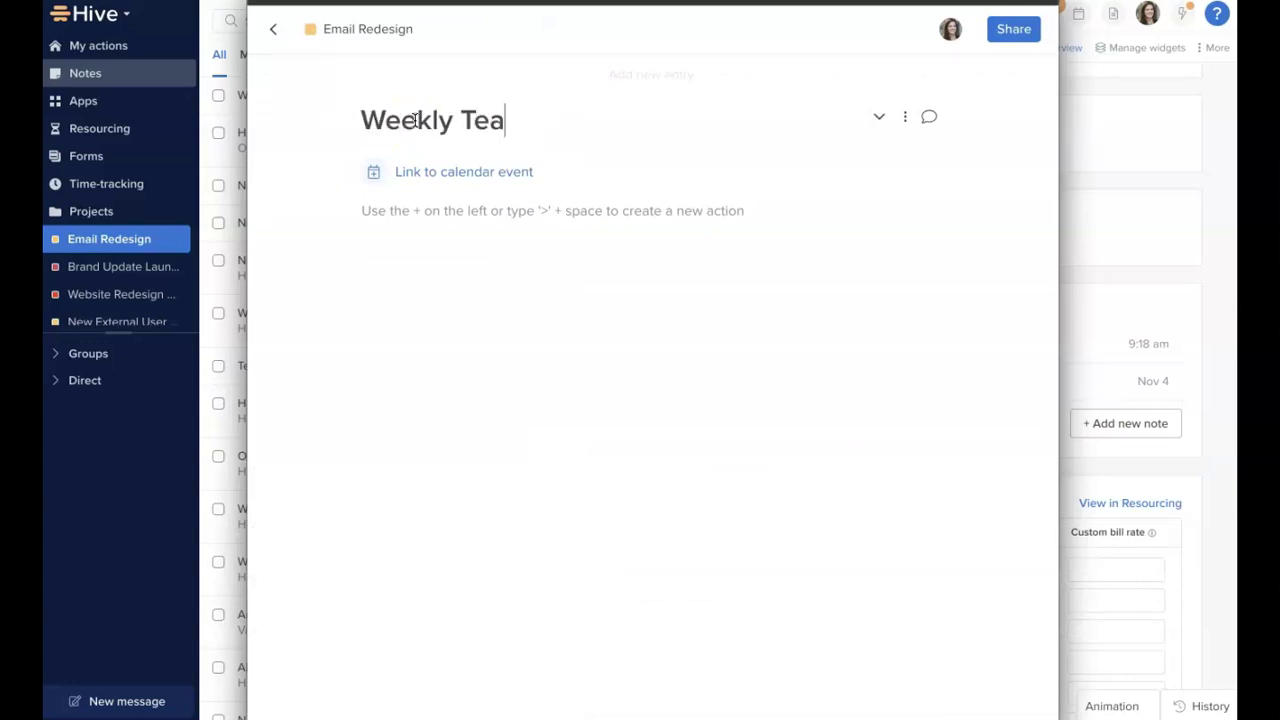
pyautogui.click(906, 117)
pyautogui.click(857, 214)
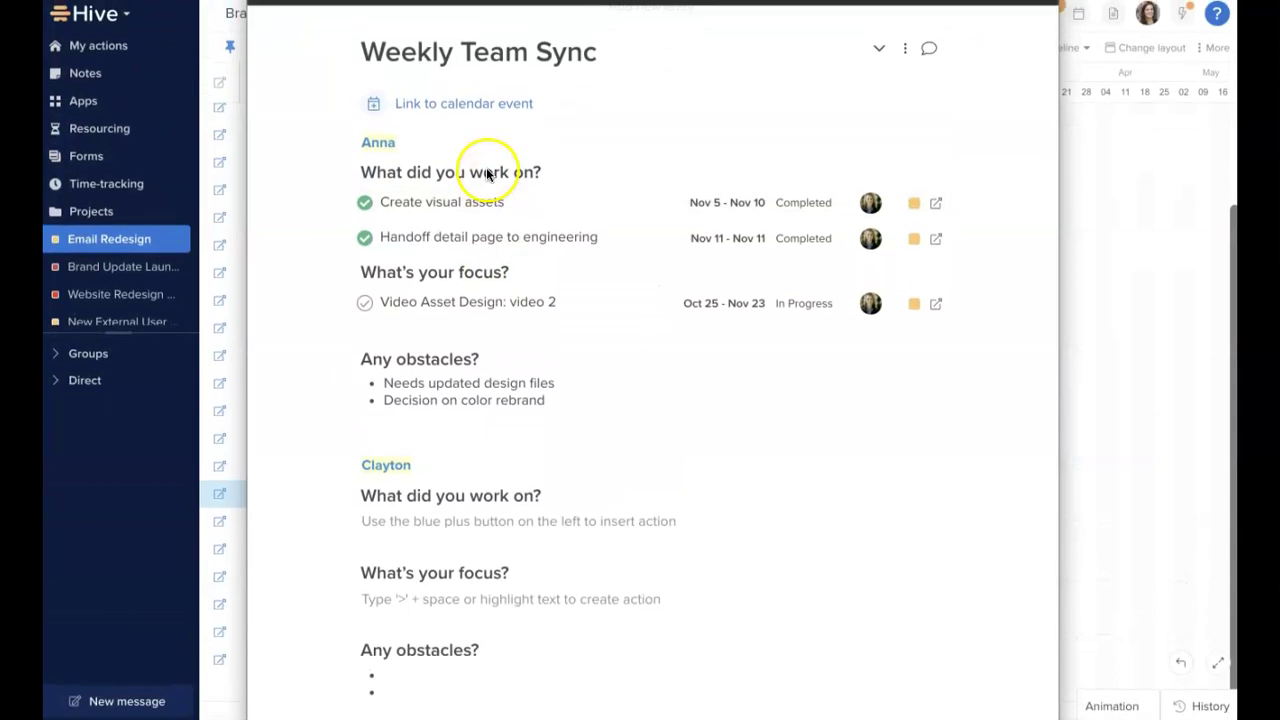
# Step: Link the note to the Nov 5 Email Redesign Weekly Sync calendar event
pyautogui.click(483, 105)
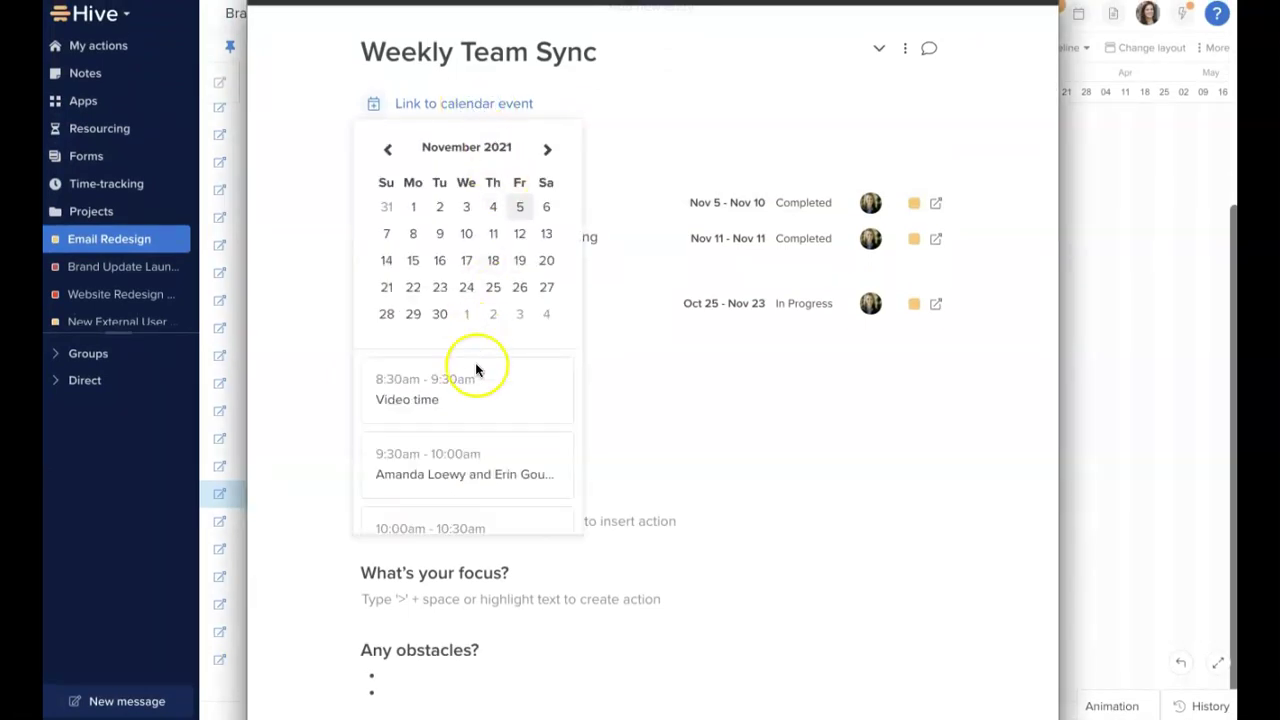
pyautogui.scroll(-1, 483, 453)
pyautogui.scroll(-1, 483, 453)
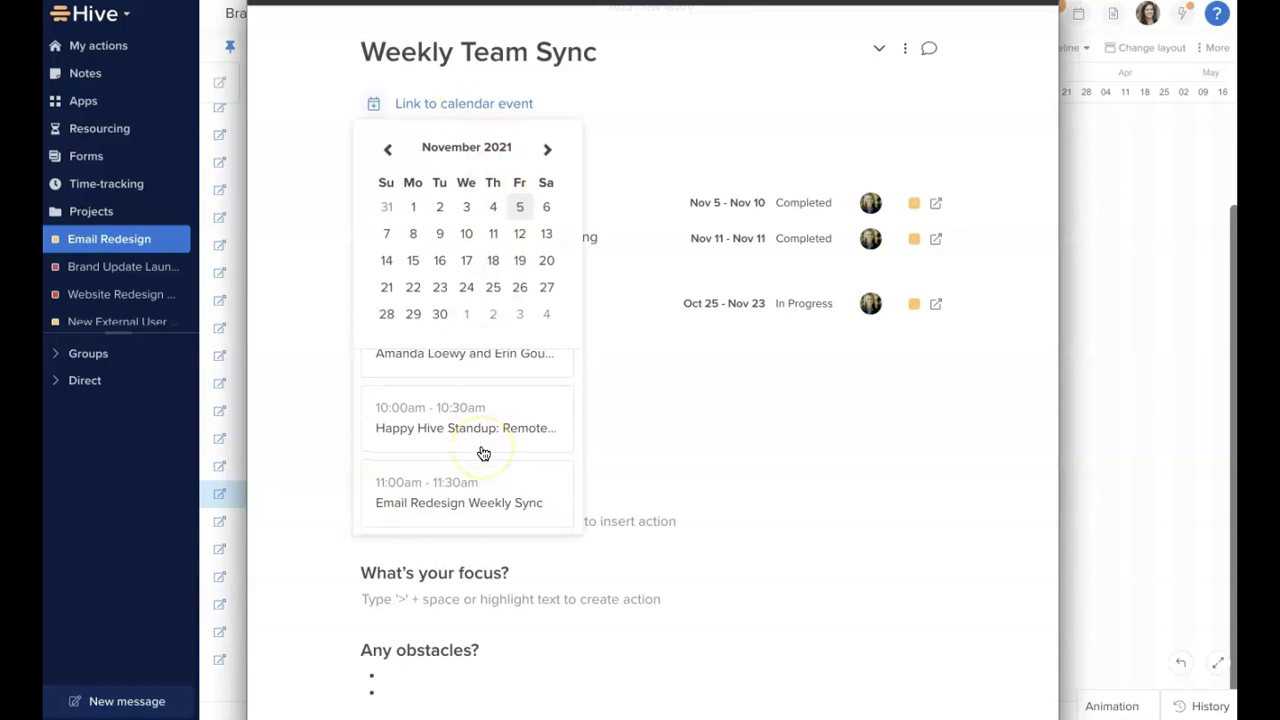
pyautogui.click(468, 503)
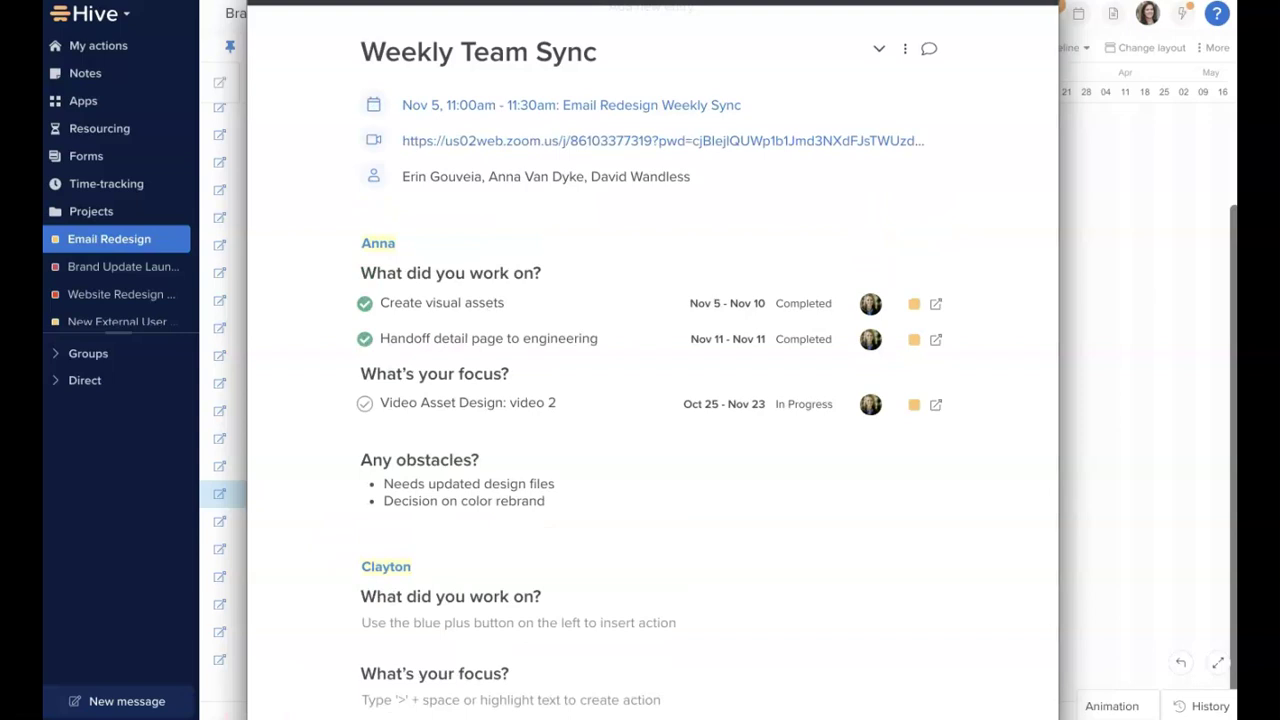
pyautogui.scroll(3, 677, 277)
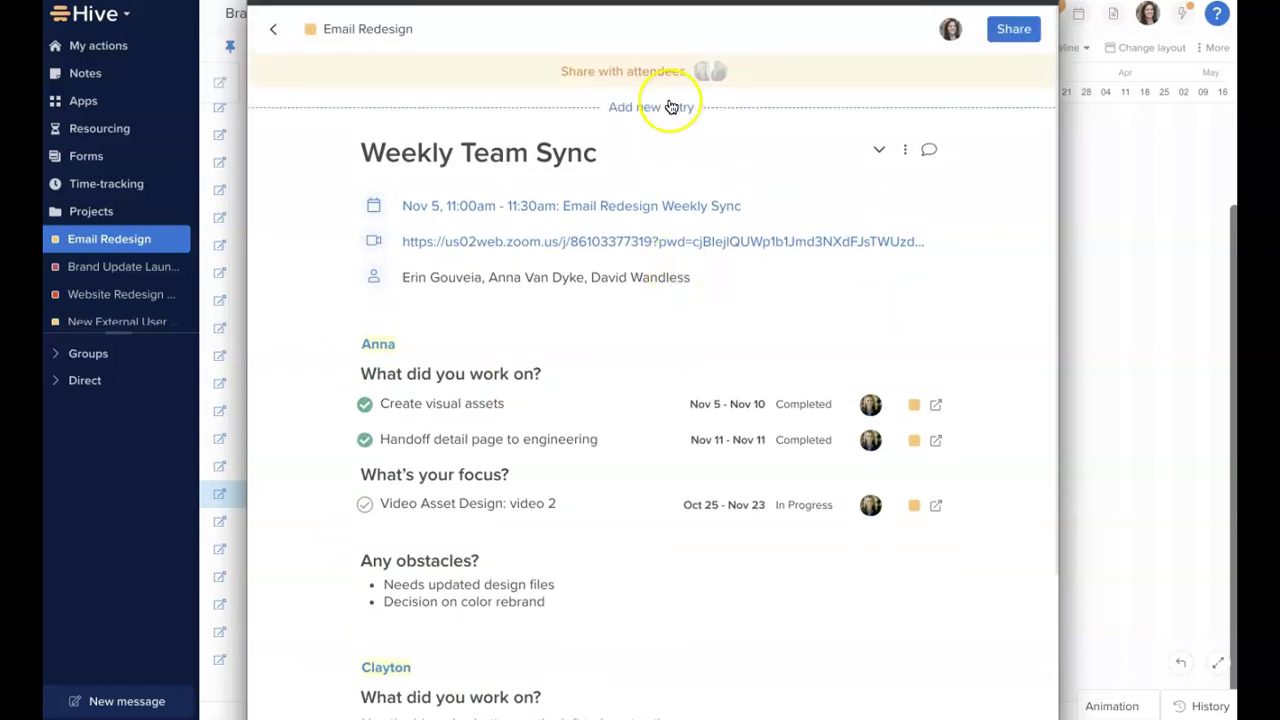
# Step: Share the note and its content with attendees, with the message 'Please be prepared!'
pyautogui.click(640, 74)
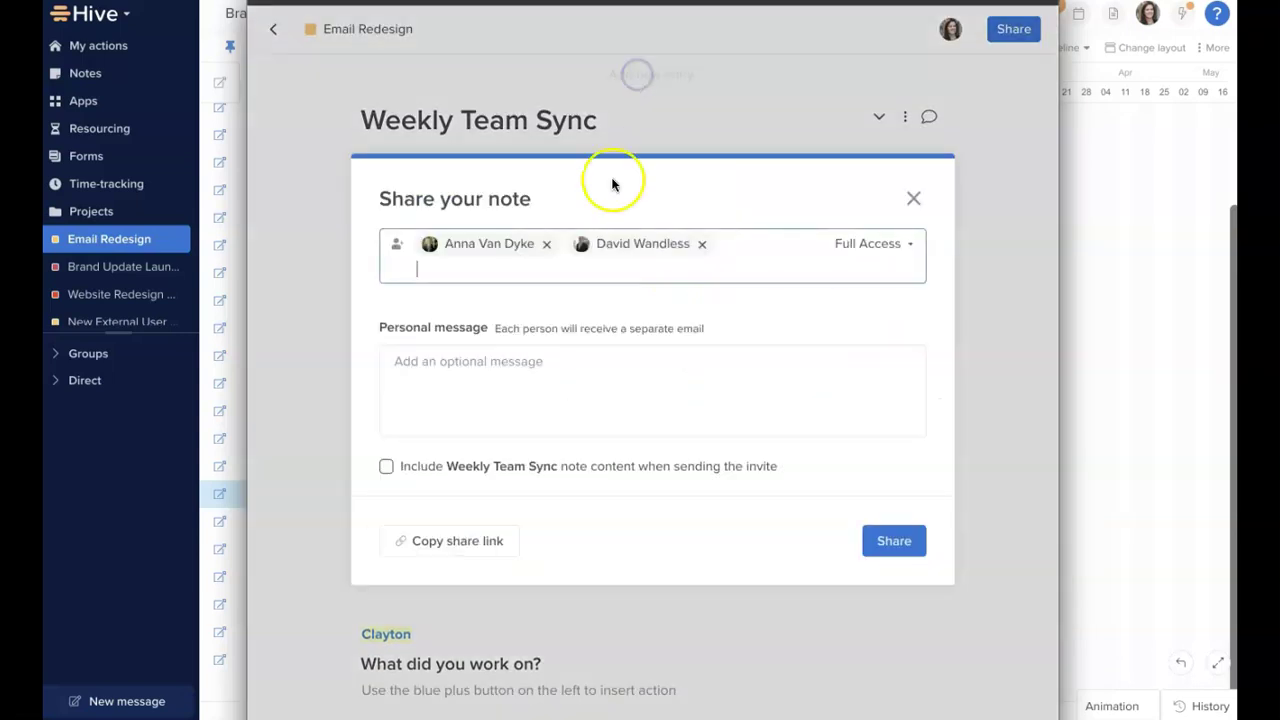
pyautogui.click(546, 374)
pyautogui.write('Please be prepared!')
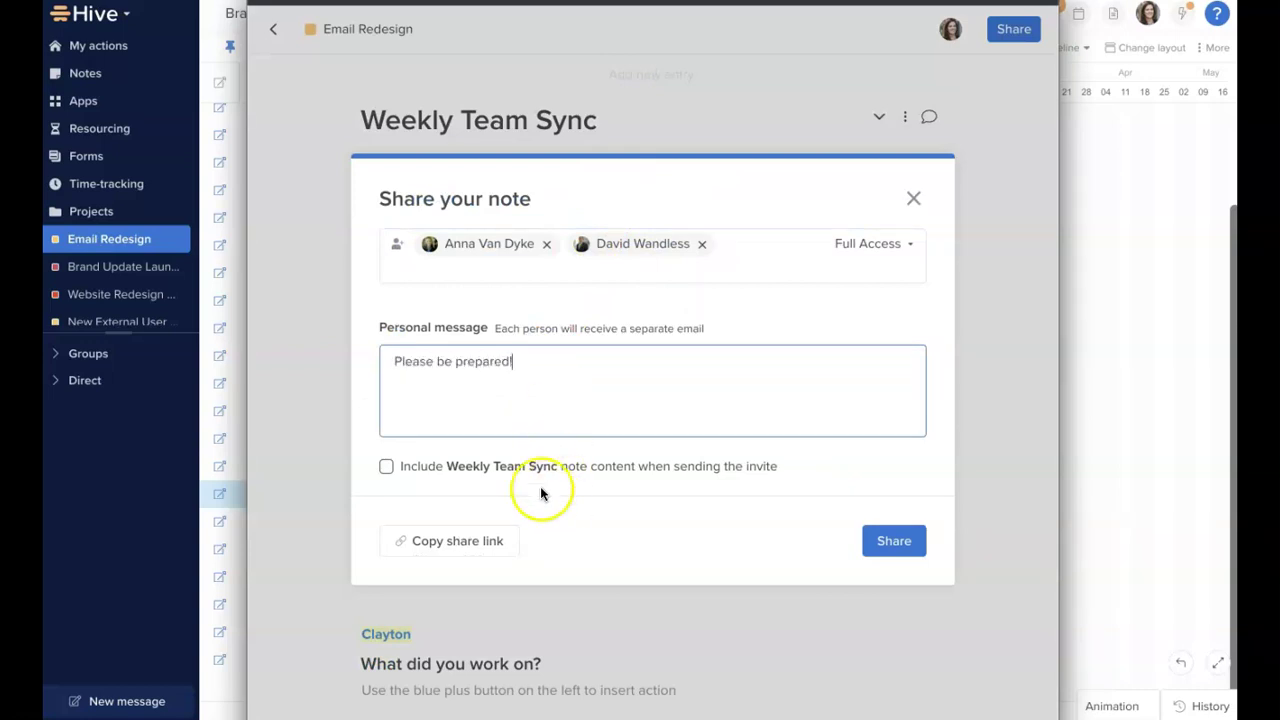
pyautogui.click(386, 466)
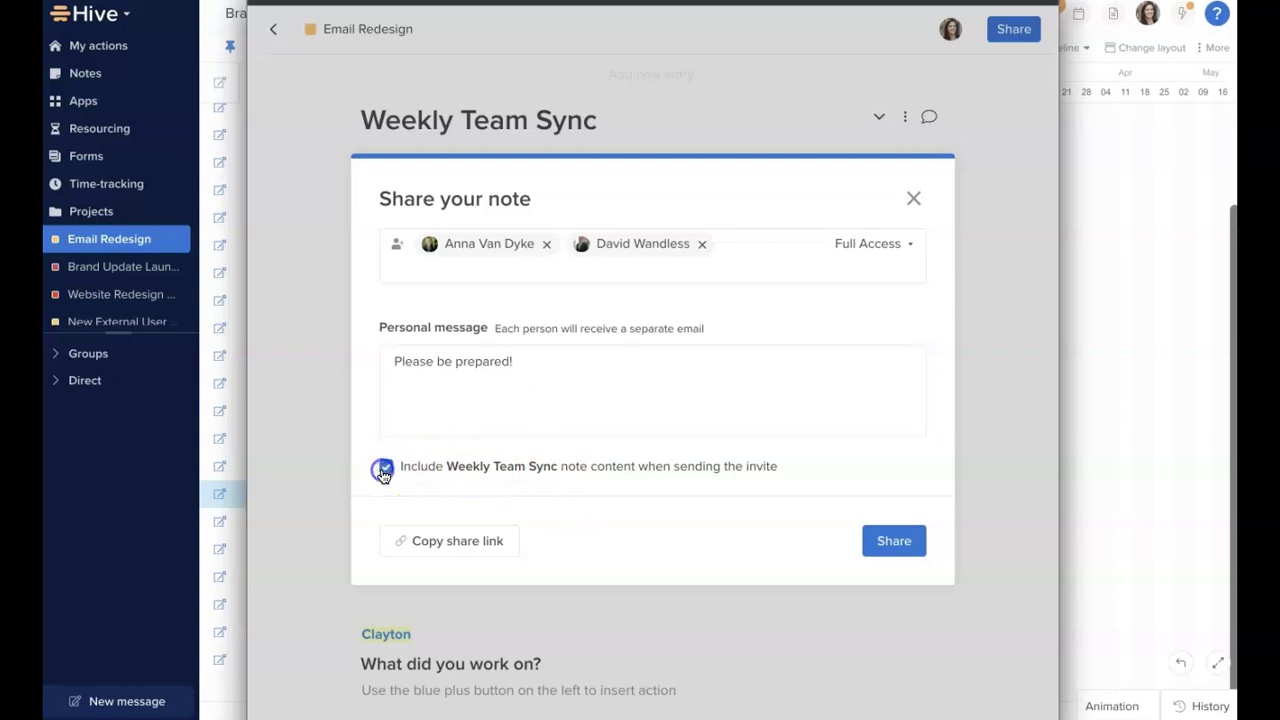
pyautogui.click(894, 543)
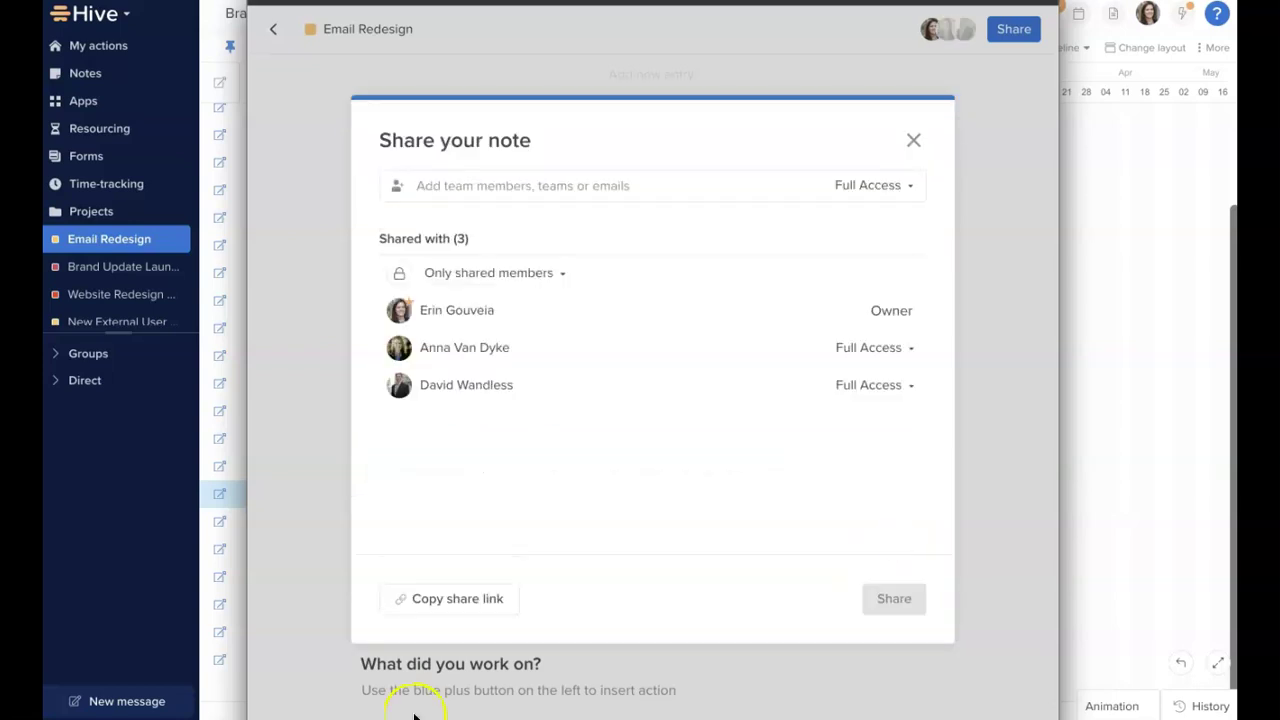
# Step: Add a new 'Send detailed plan' action under Clayton's focus question
pyautogui.click(913, 141)
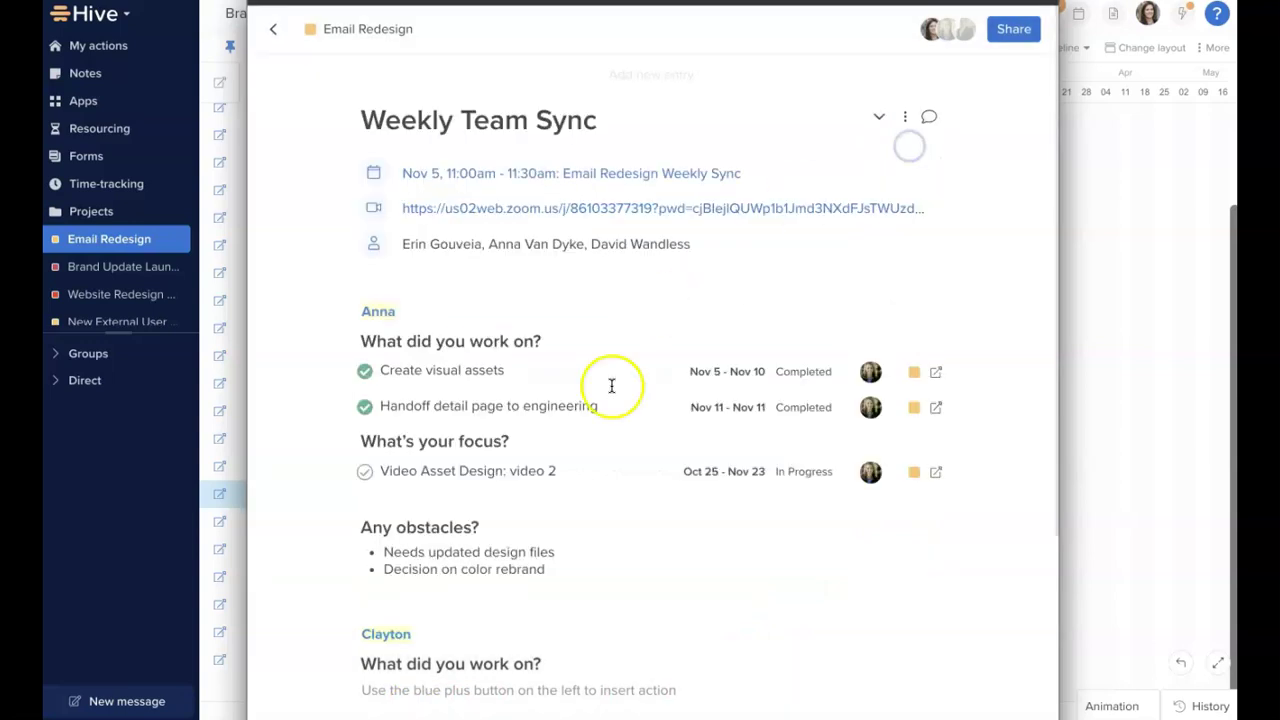
pyautogui.scroll(-2, 571, 451)
pyautogui.scroll(-2, 571, 451)
pyautogui.scroll(-1, 571, 451)
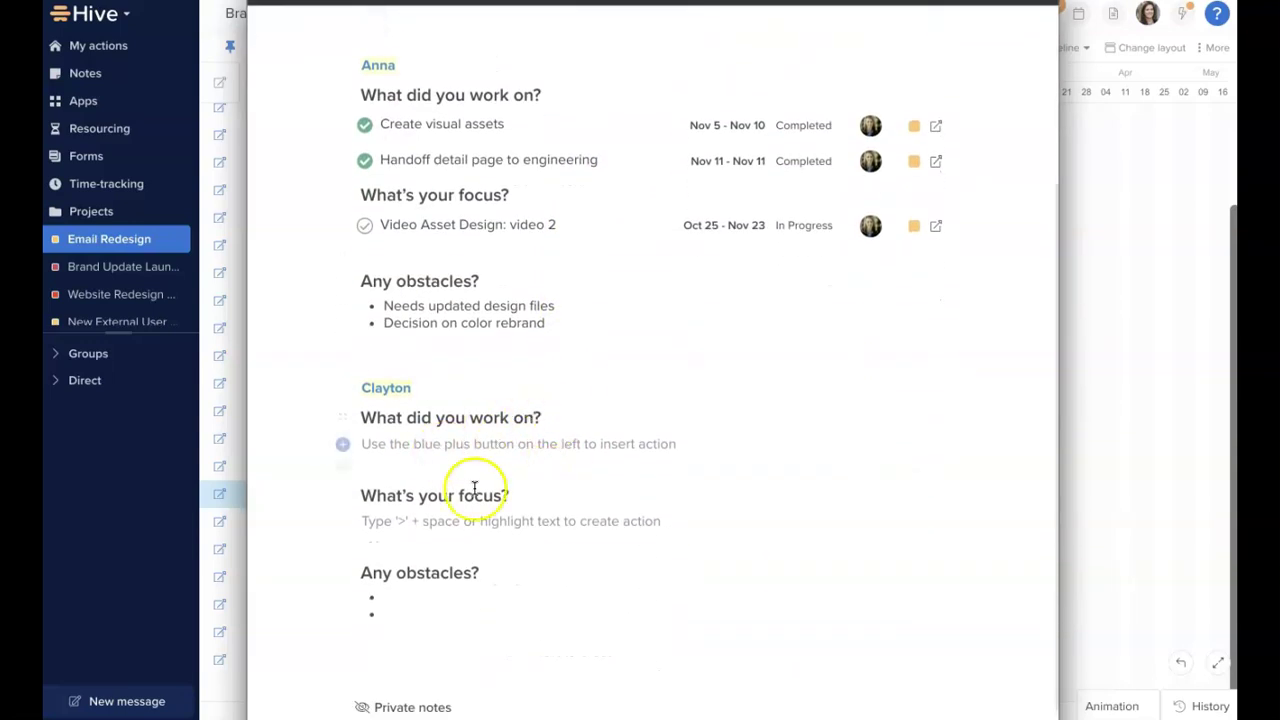
pyautogui.click(449, 537)
pyautogui.click(425, 520)
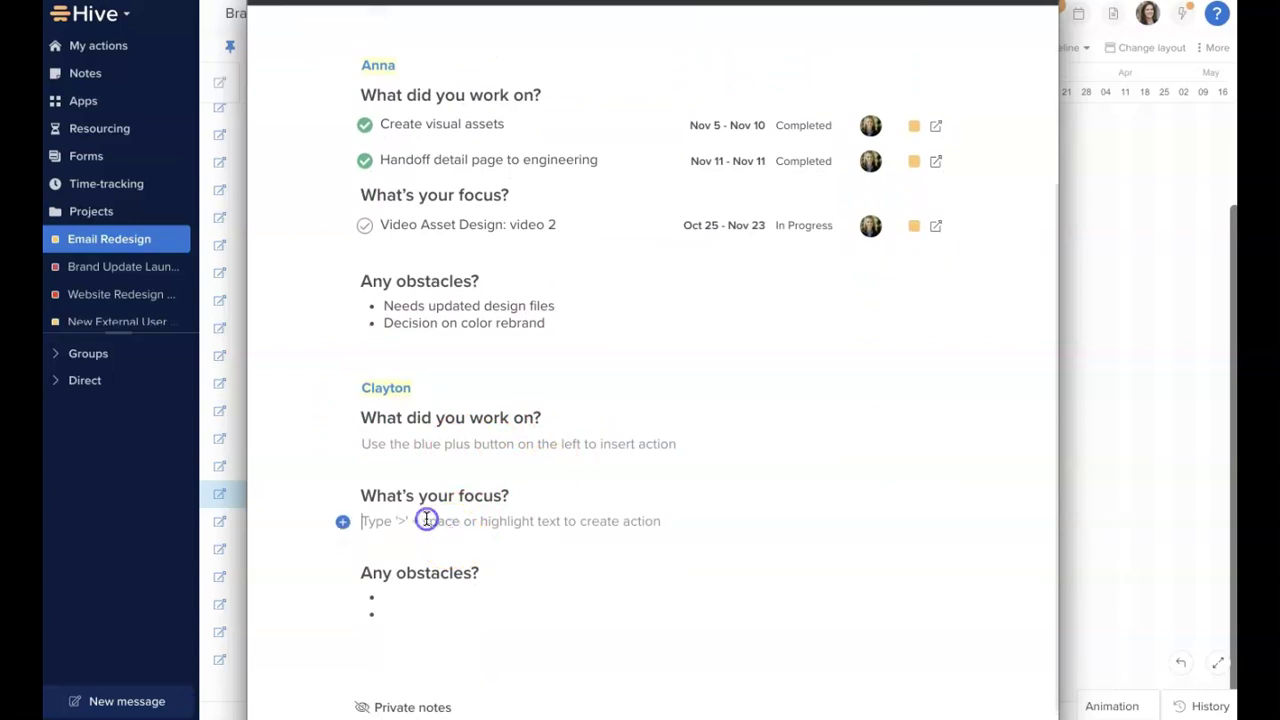
pyautogui.write('>')
pyautogui.press('space')
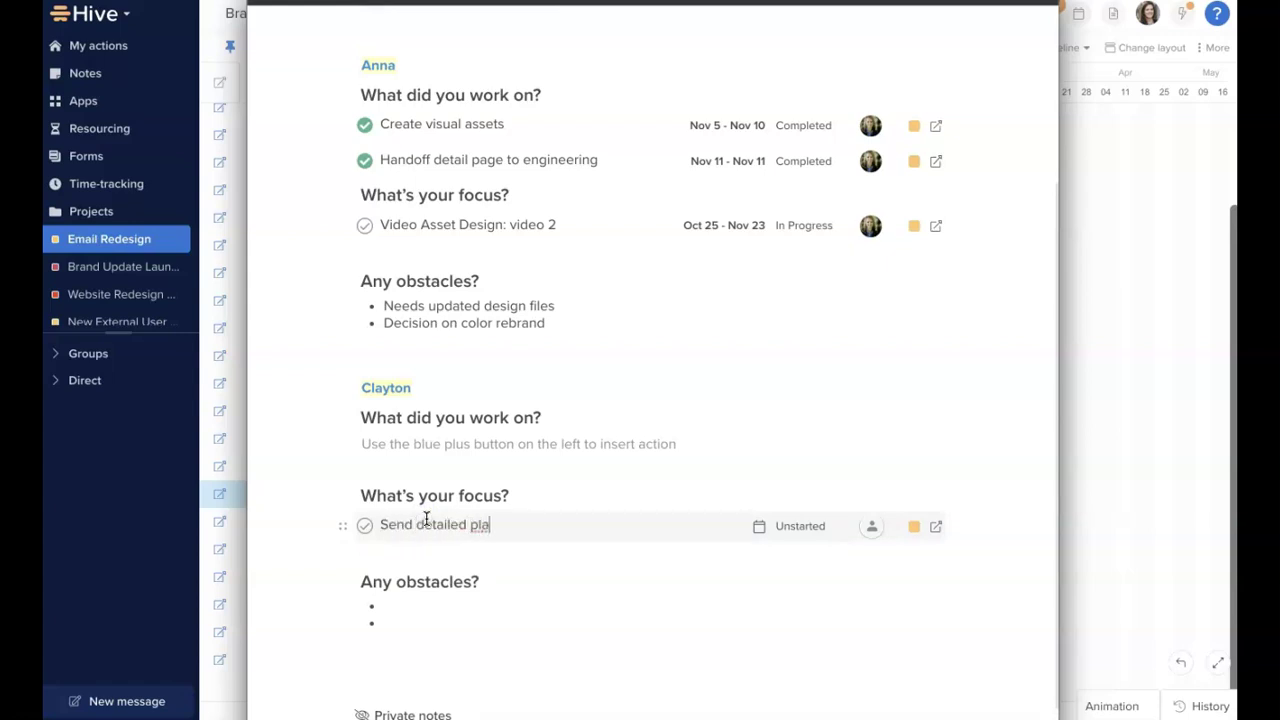
# Step: Insert the existing 'Design review & feedback' action below it
pyautogui.press('Return')
pyautogui.press('BackSpace')
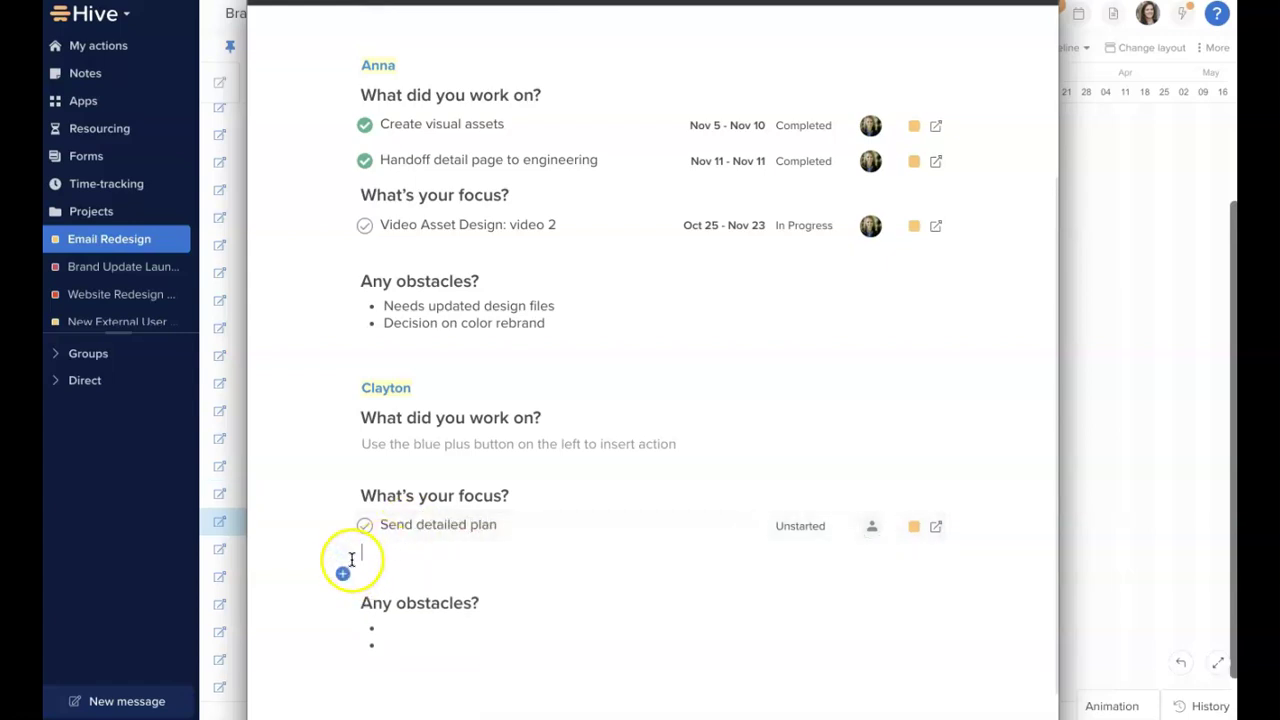
pyautogui.click(342, 555)
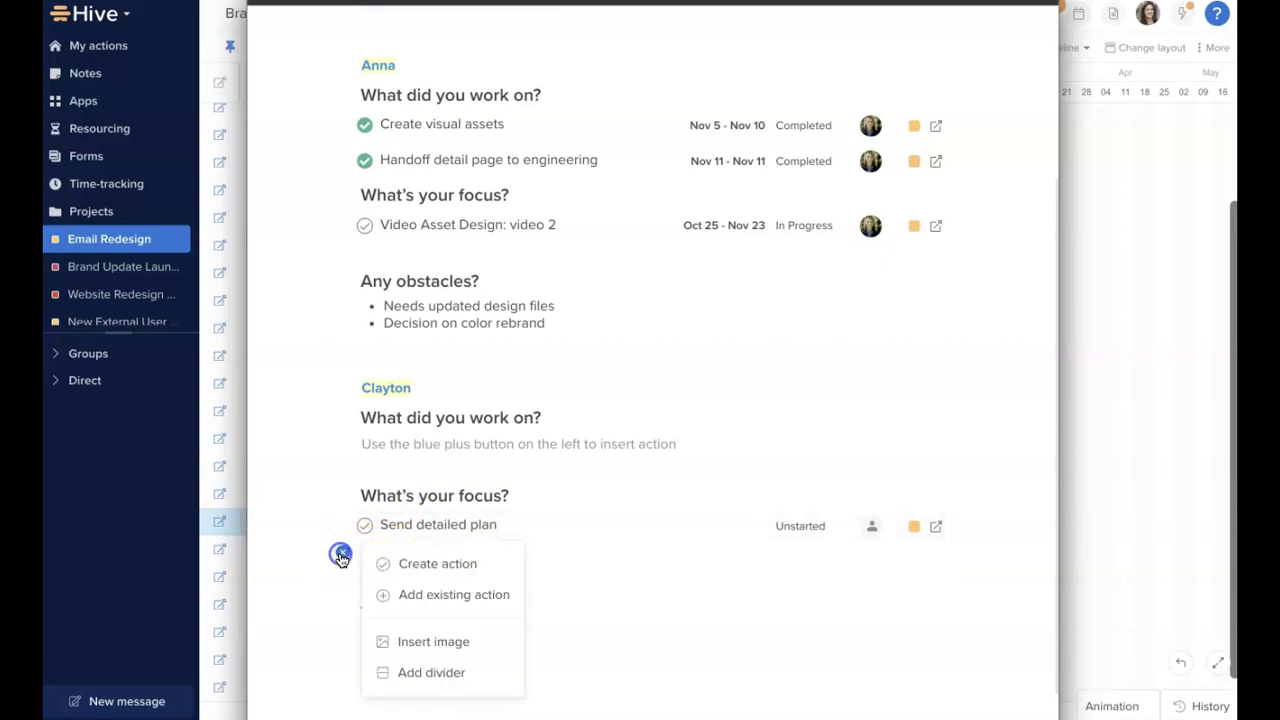
pyautogui.click(424, 598)
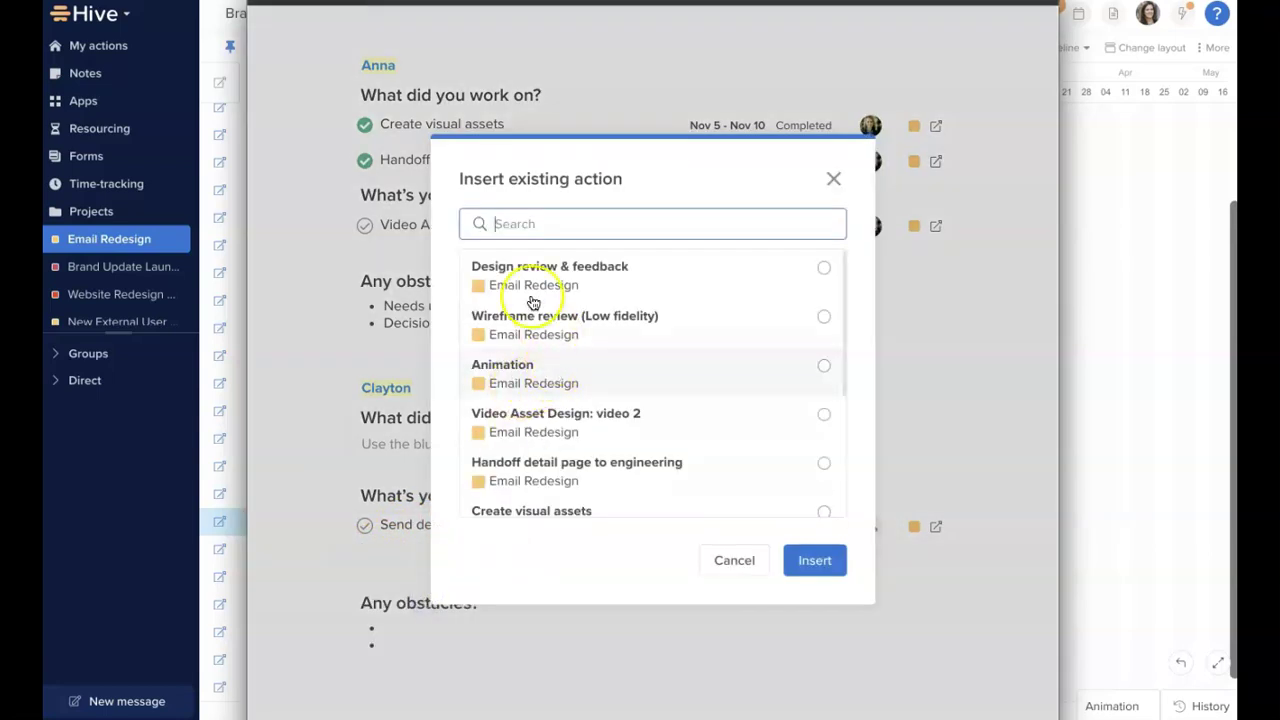
pyautogui.click(515, 273)
pyautogui.click(814, 560)
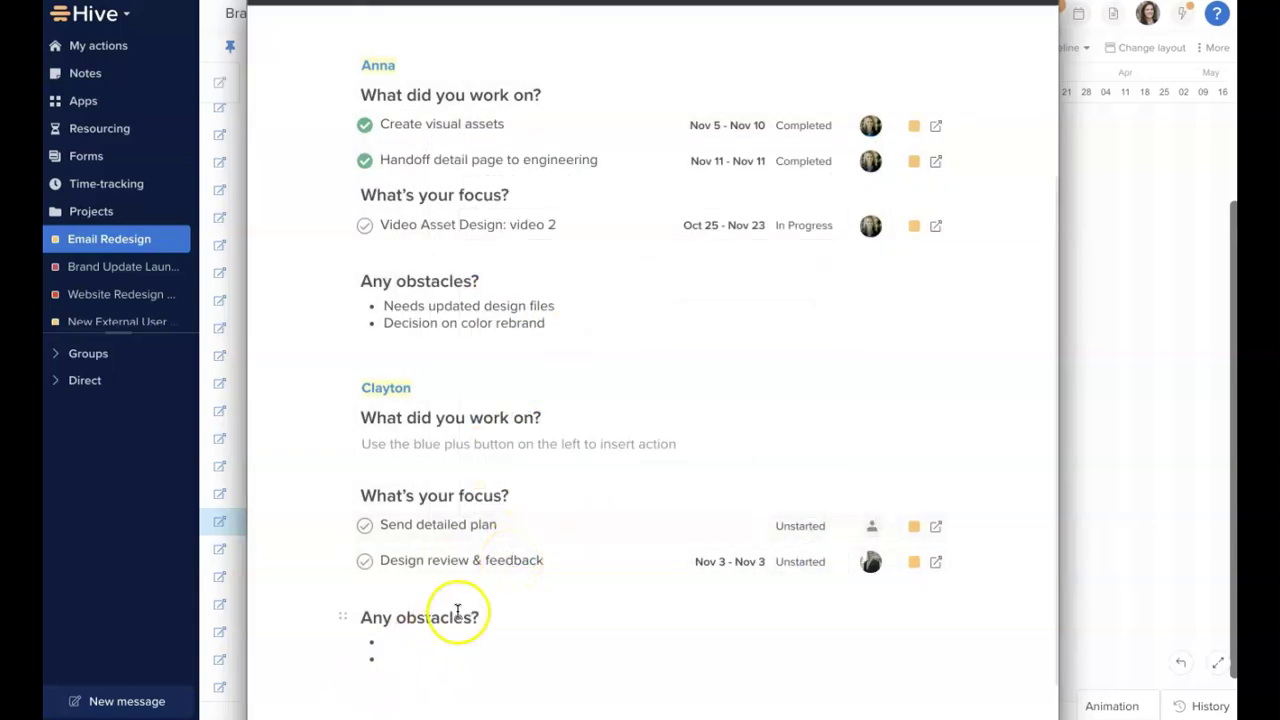
# Step: Write the private note 'Bring up OOO conflicts' and collapse the private notes panel
pyautogui.scroll(-1, 514, 583)
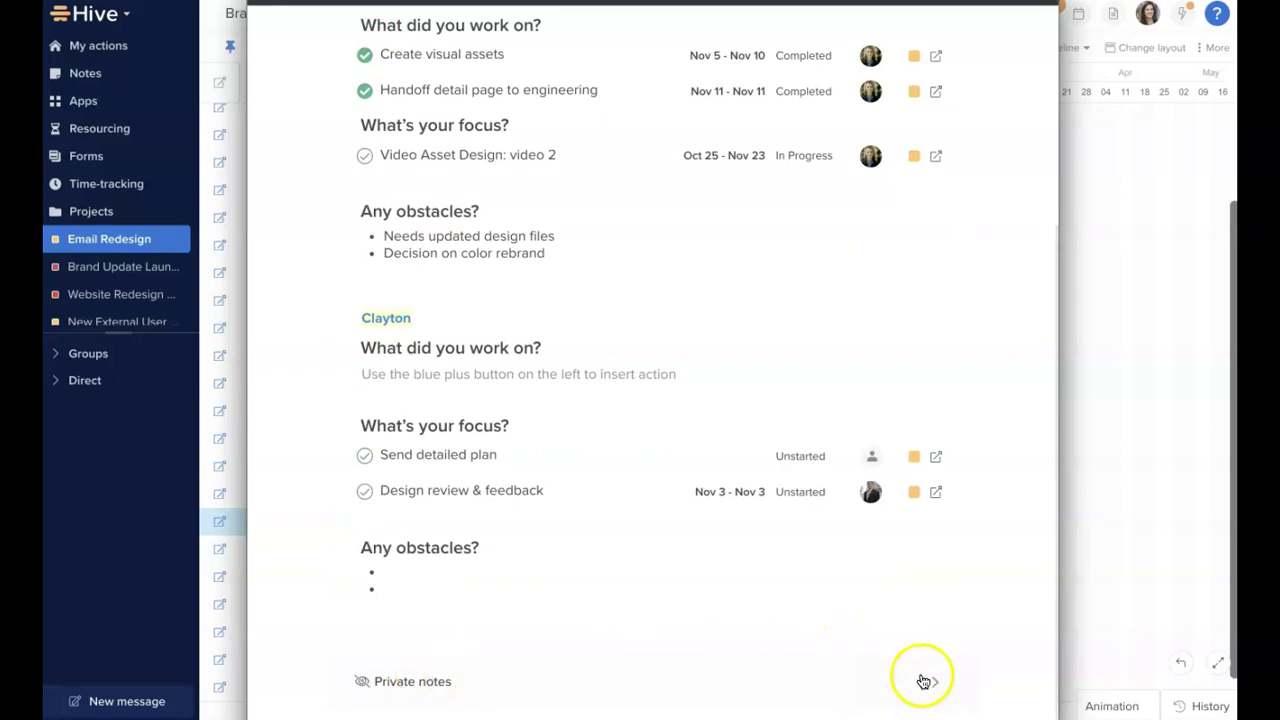
pyautogui.click(934, 681)
pyautogui.scroll(-1, 783, 651)
pyautogui.click(559, 614)
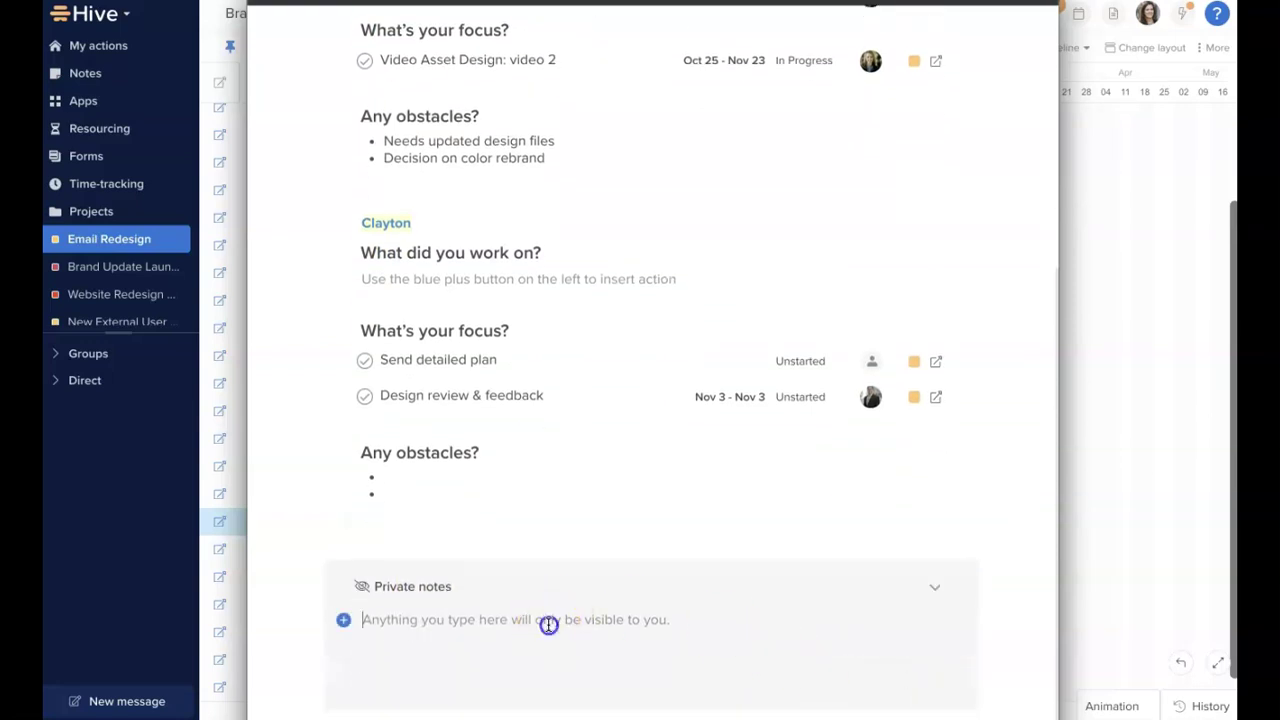
pyautogui.write('Bring up OOO conflicts')
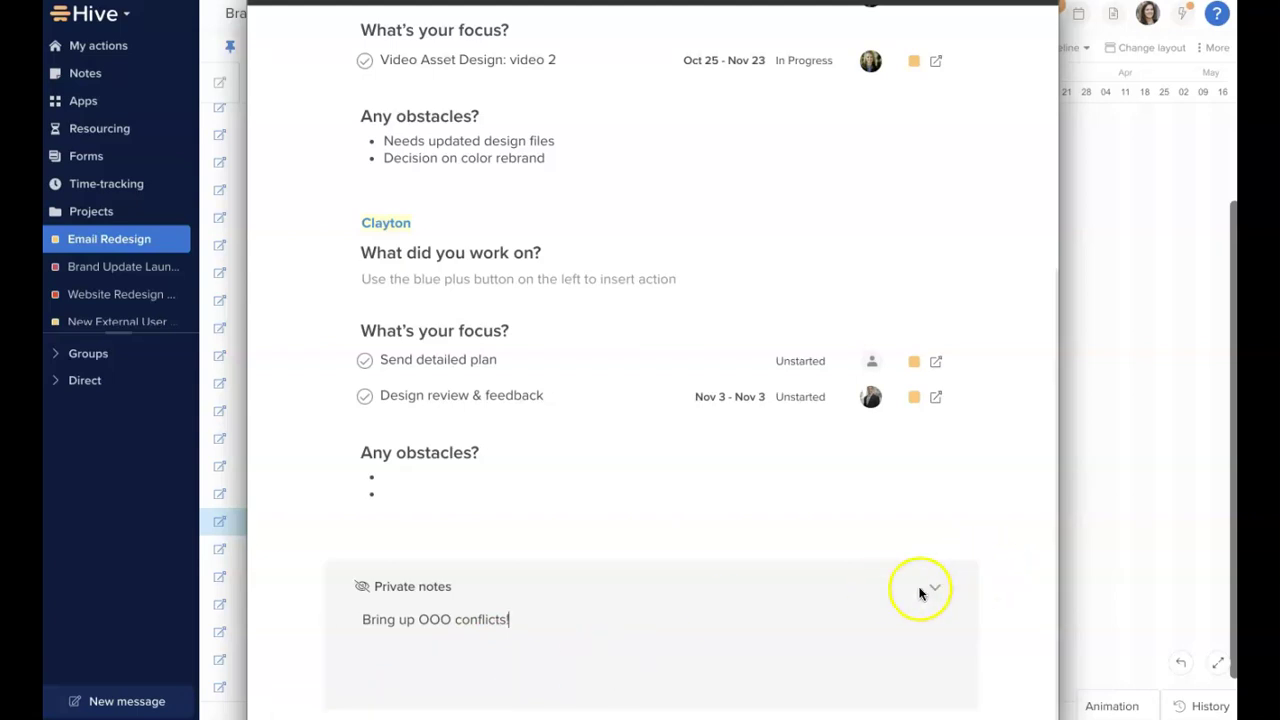
pyautogui.click(930, 589)
pyautogui.scroll(1, 553, 560)
pyautogui.scroll(5, 578, 513)
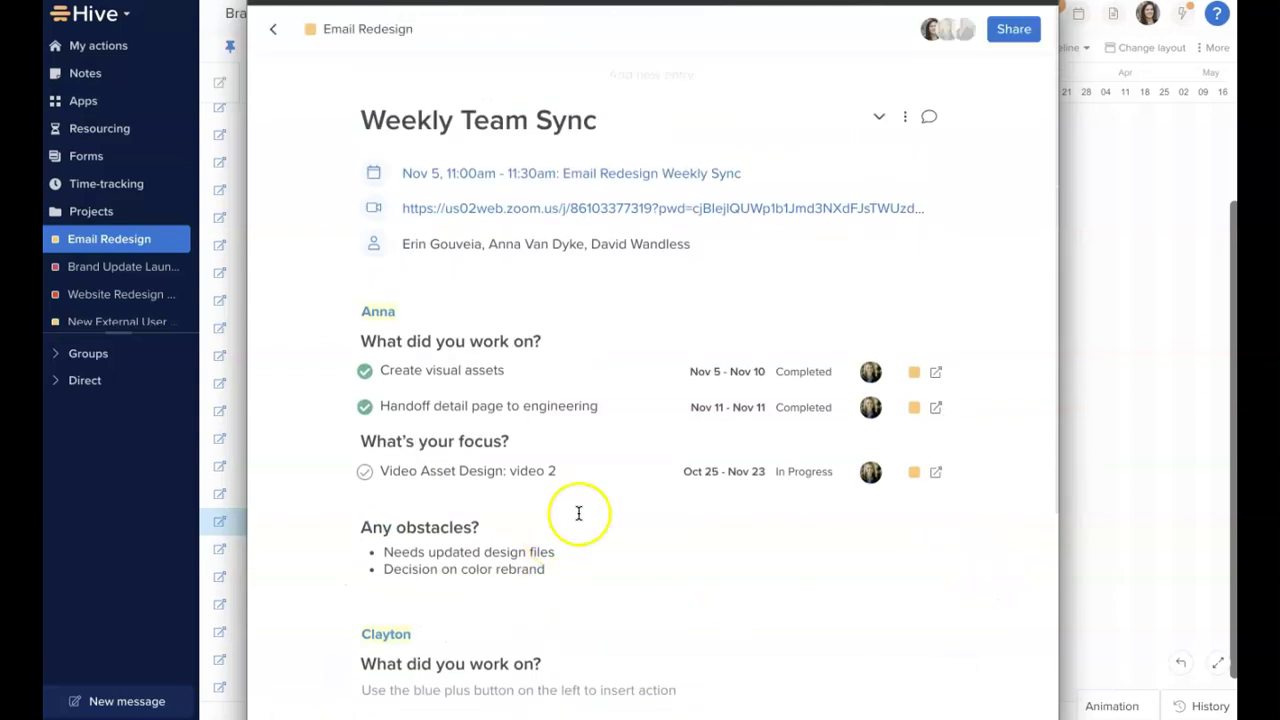
# Step: Add the client's email as a recipient, copy the share link, and close without sending
pyautogui.click(1008, 30)
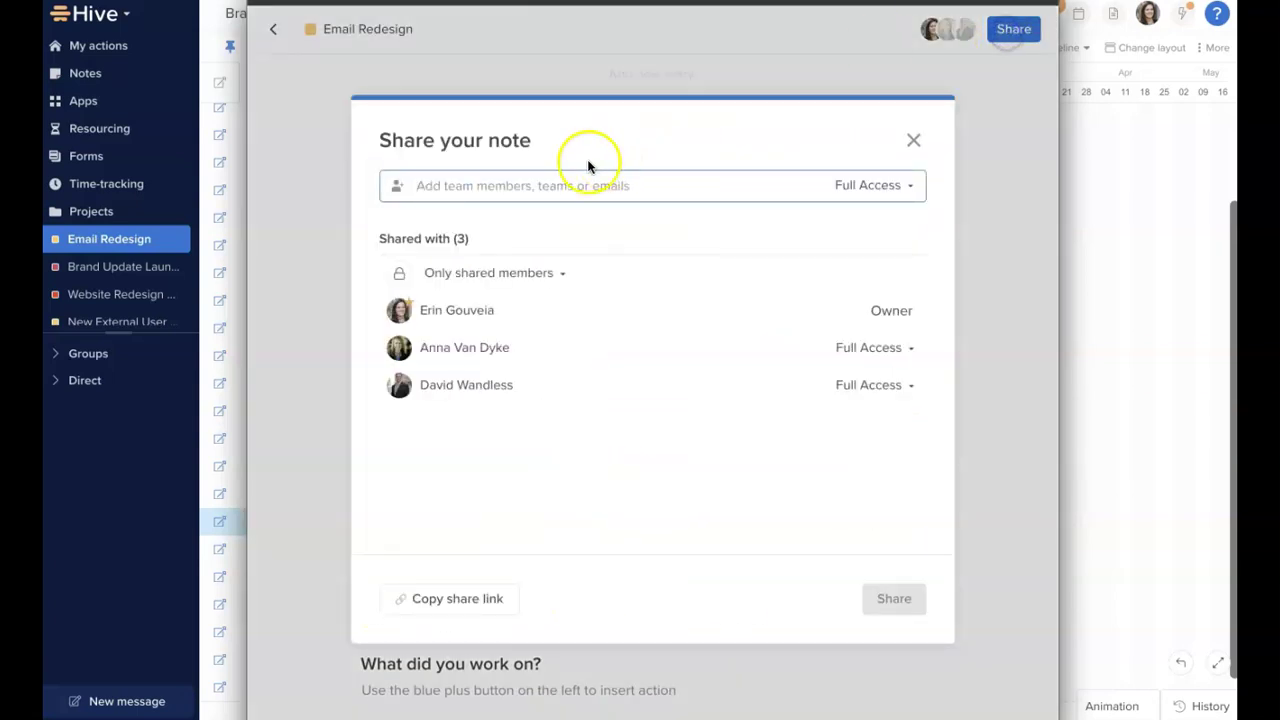
pyautogui.click(538, 185)
pyautogui.write('client@client.com')
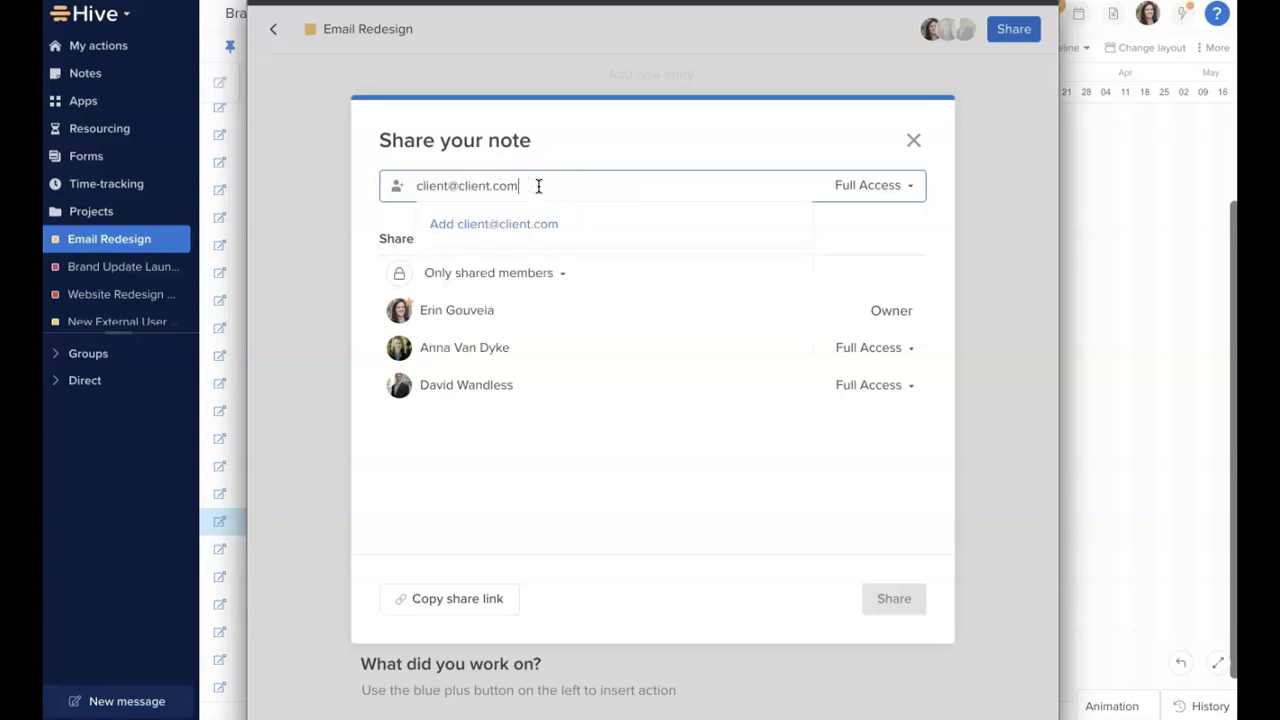
pyautogui.click(508, 225)
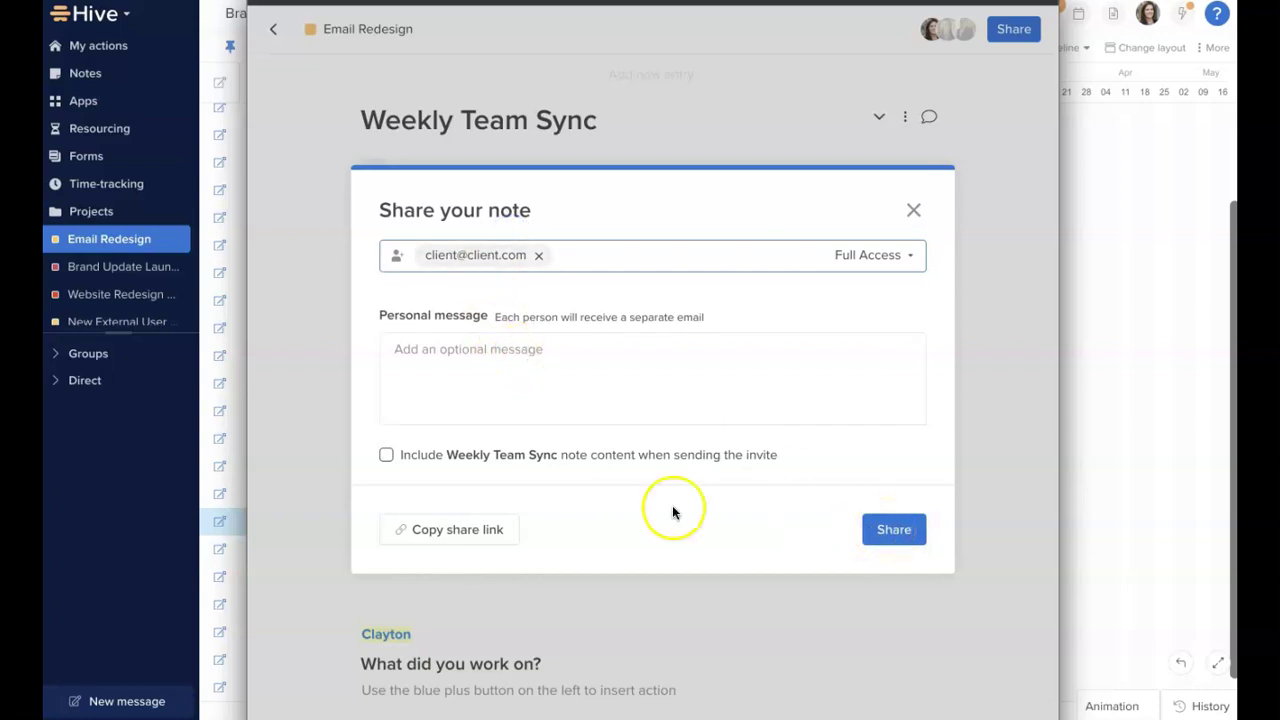
pyautogui.click(429, 536)
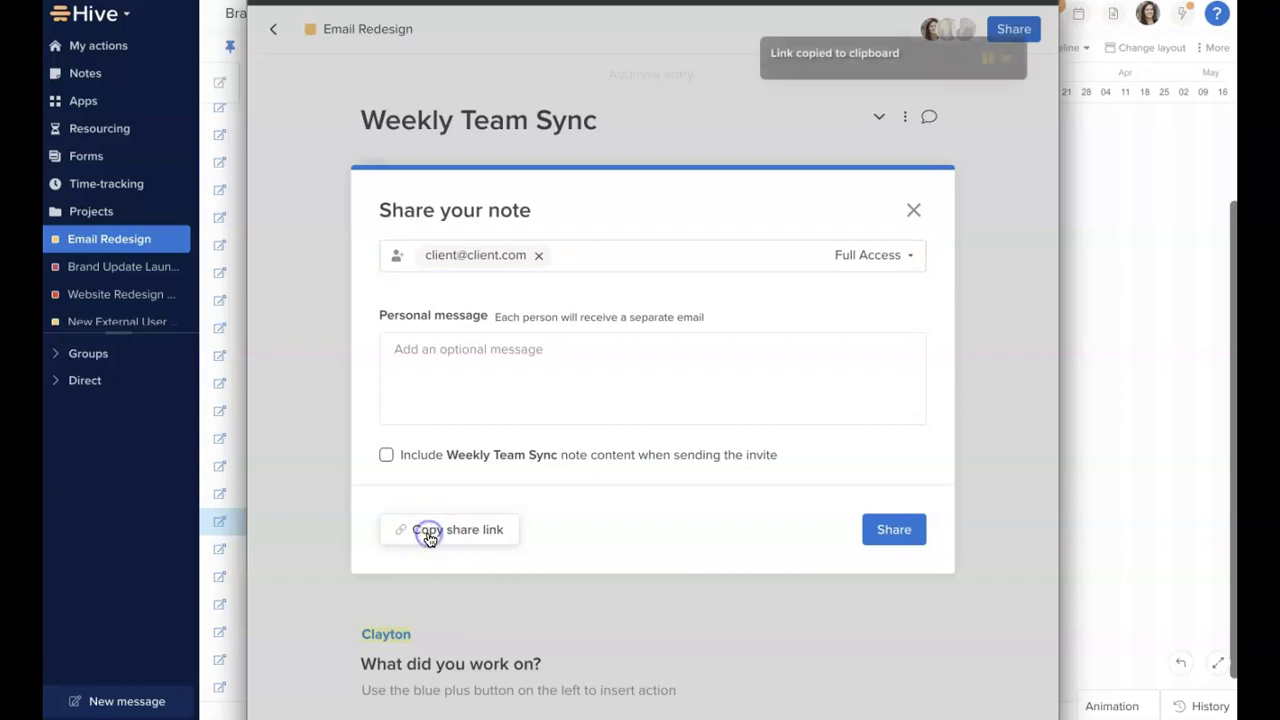
pyautogui.click(913, 210)
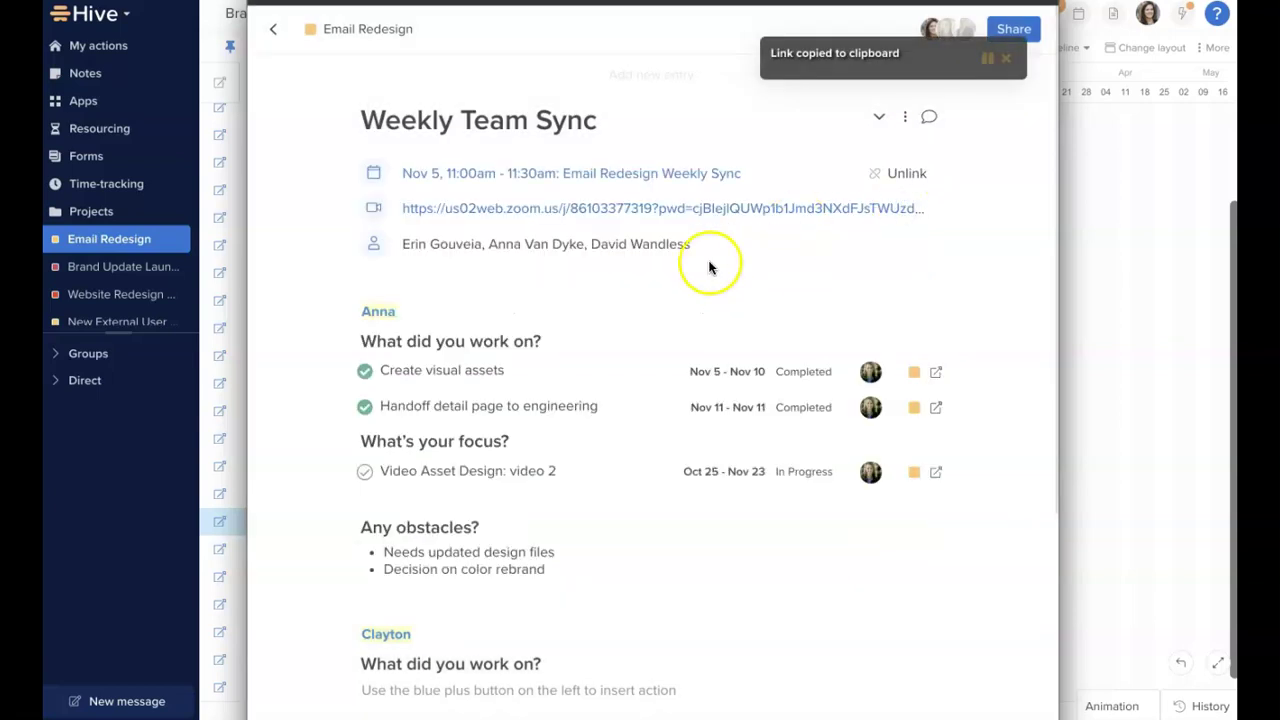
# Step: Add a new entry at the top of the note titled 'Weekly Team Sync'
pyautogui.click(642, 77)
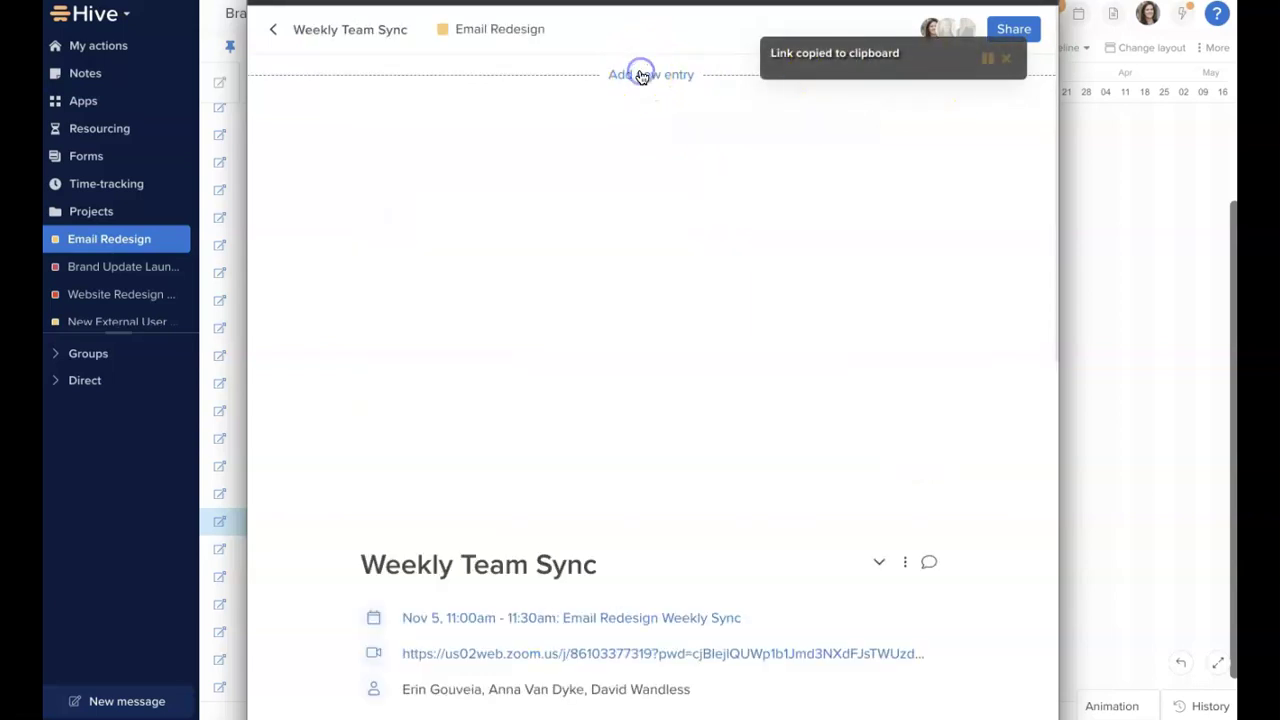
pyautogui.scroll(-3, 515, 280)
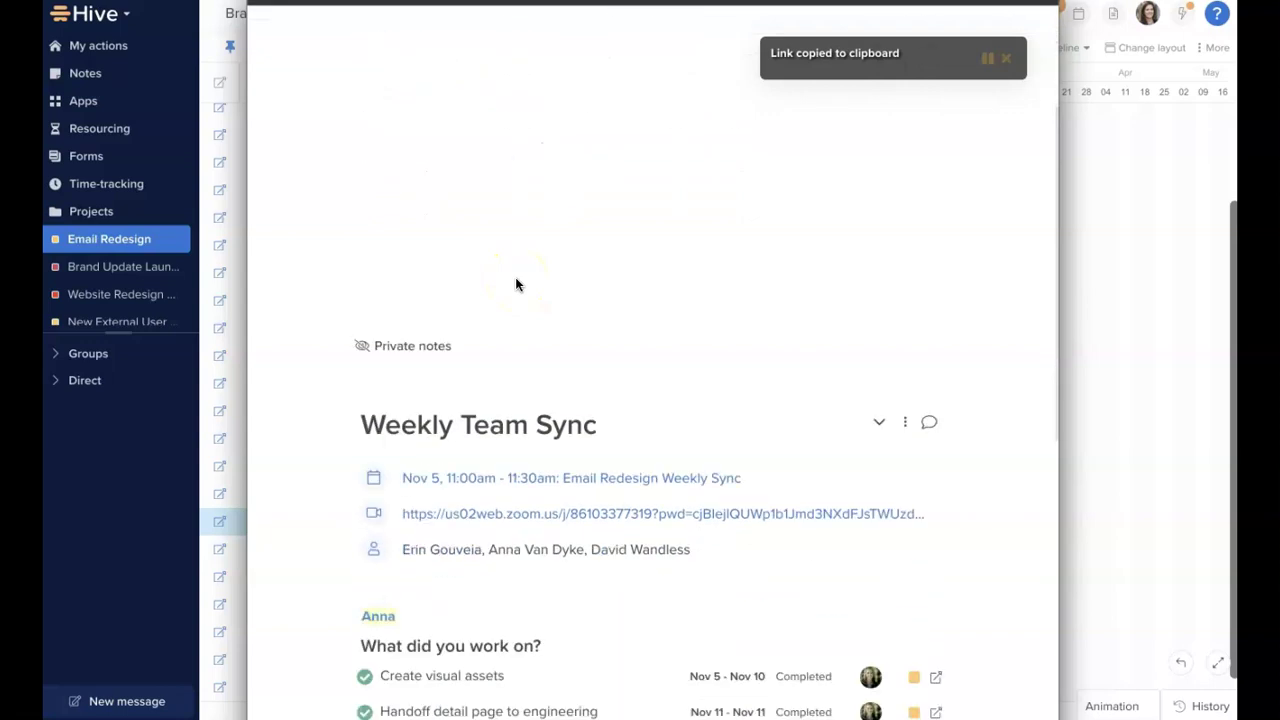
pyautogui.scroll(-5, 515, 285)
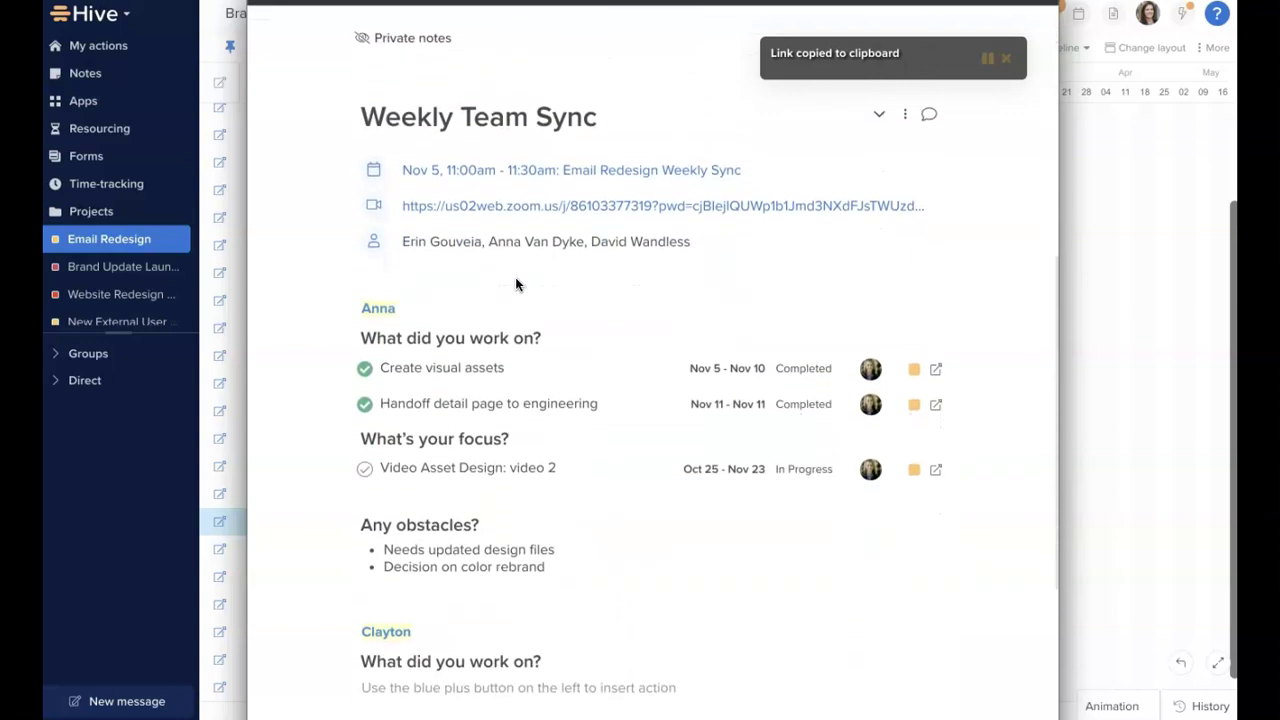
pyautogui.scroll(10, 515, 284)
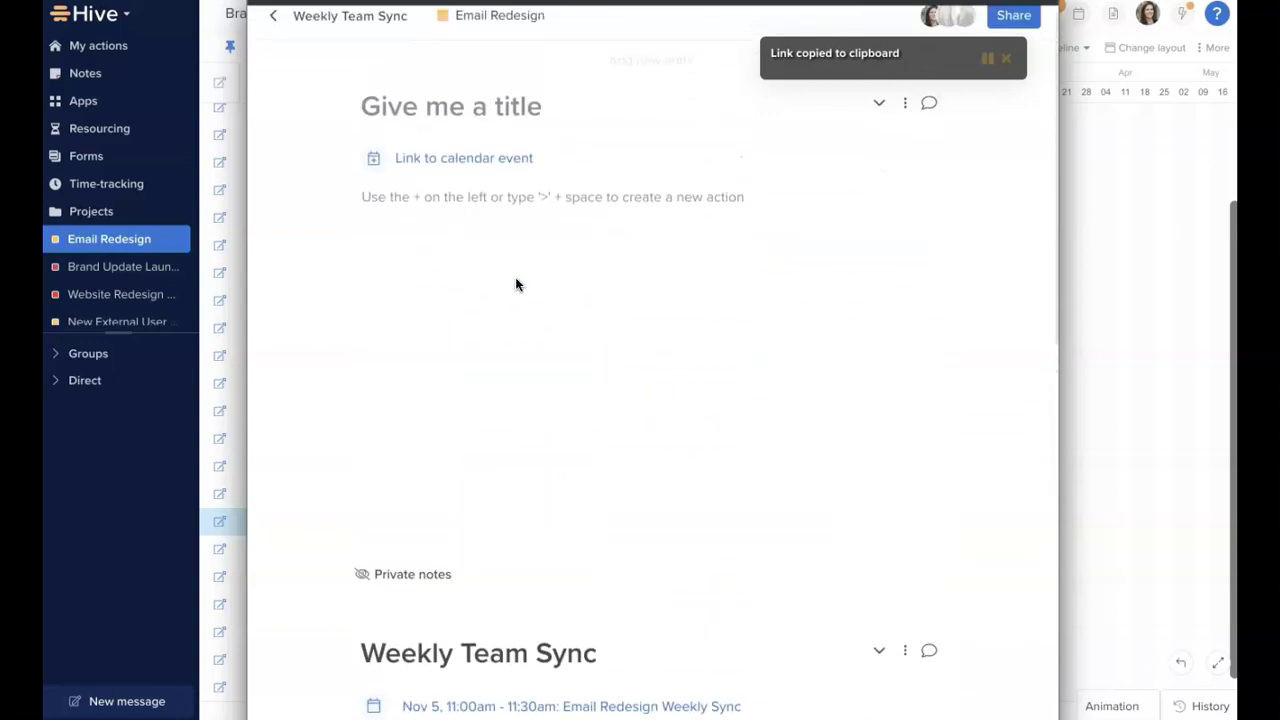
pyautogui.write('Weekly Team Sy')
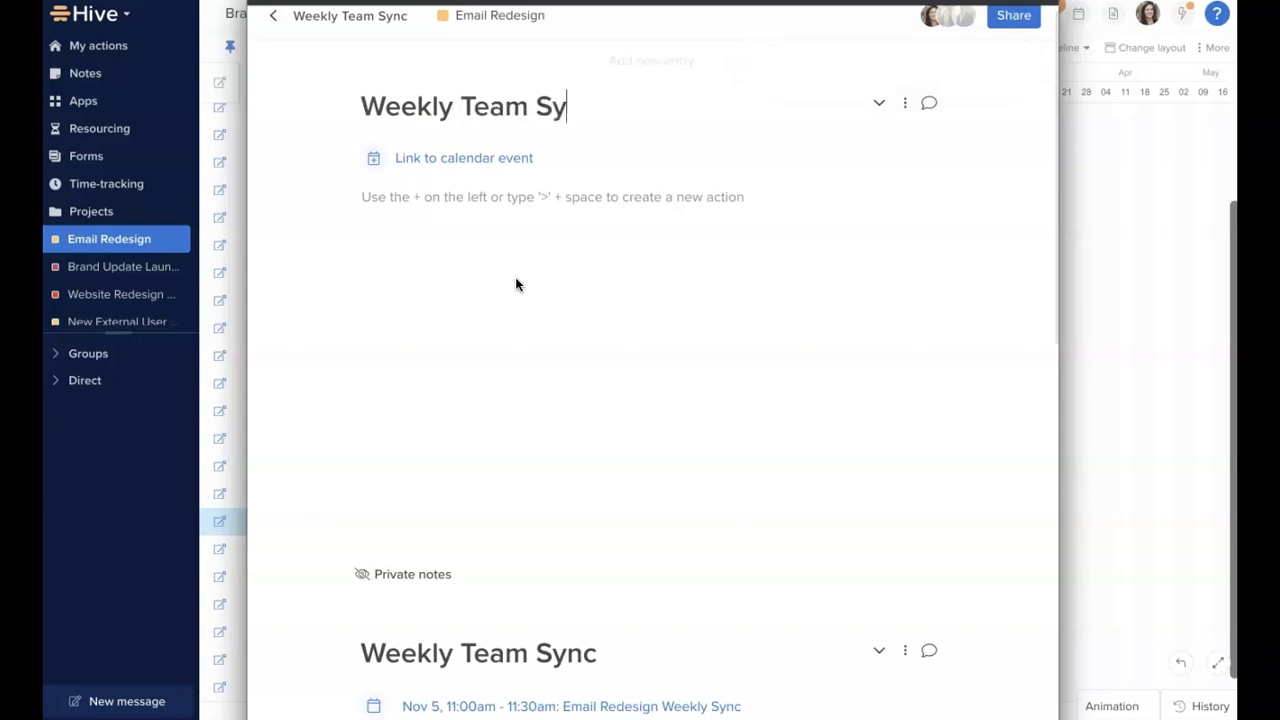
pyautogui.write('nc')
pyautogui.click(350, 666)
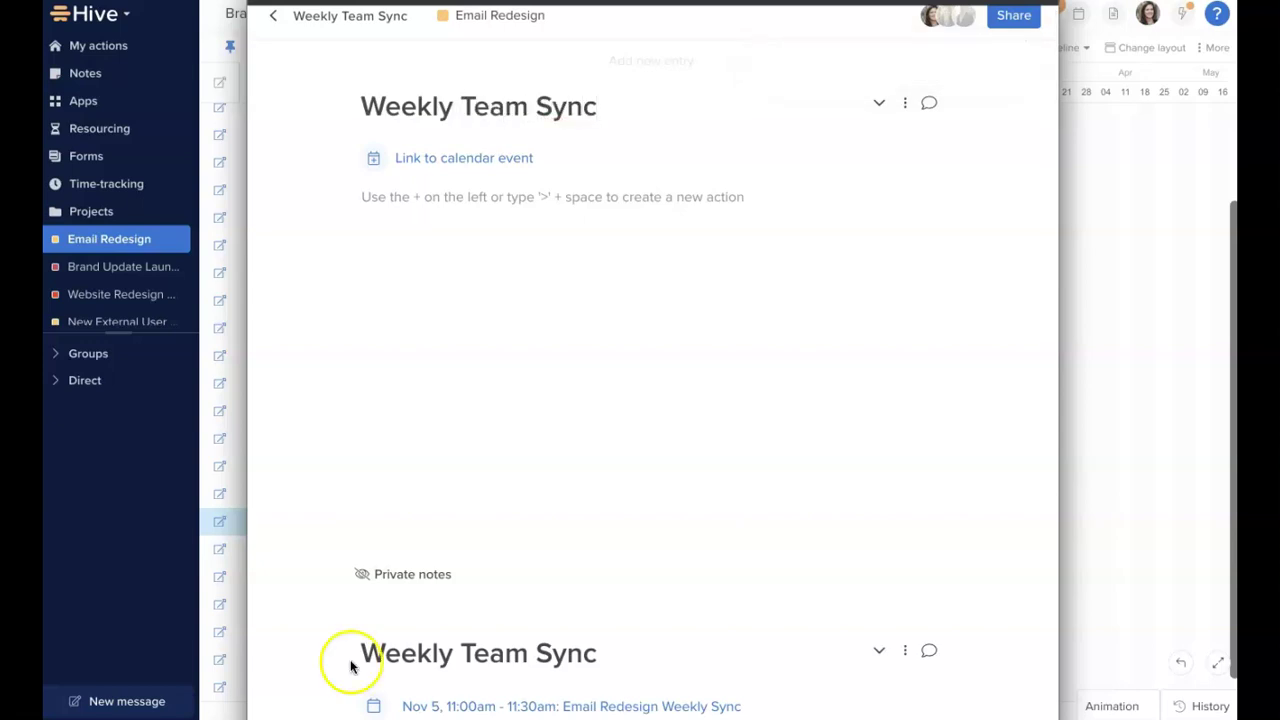
pyautogui.click(928, 102)
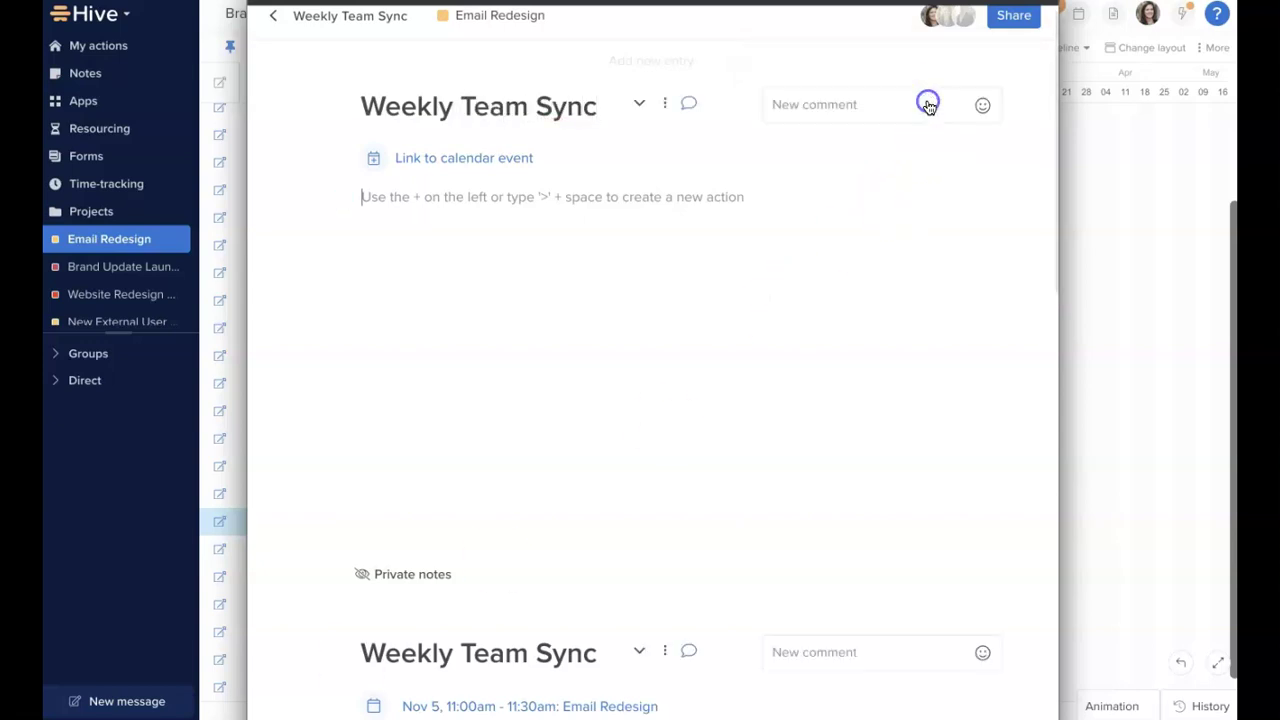
pyautogui.click(874, 104)
pyautogui.write('@an')
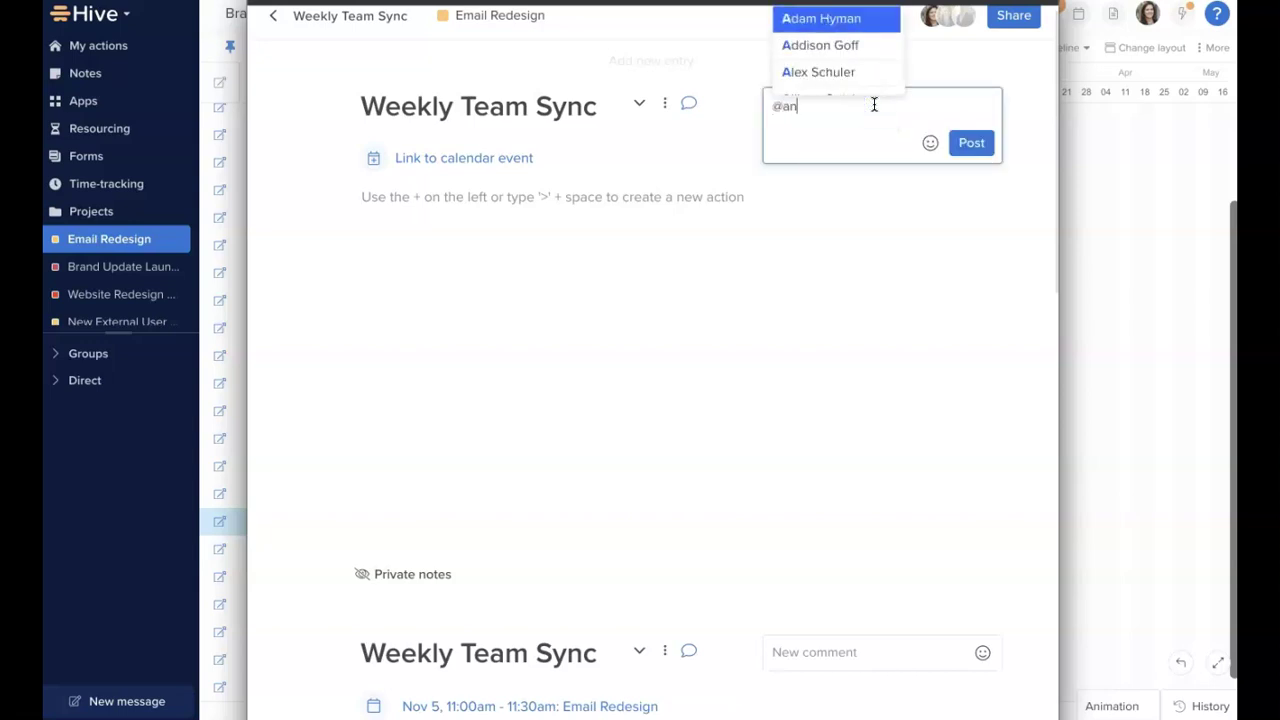
pyautogui.write('na')
pyautogui.click(829, 53)
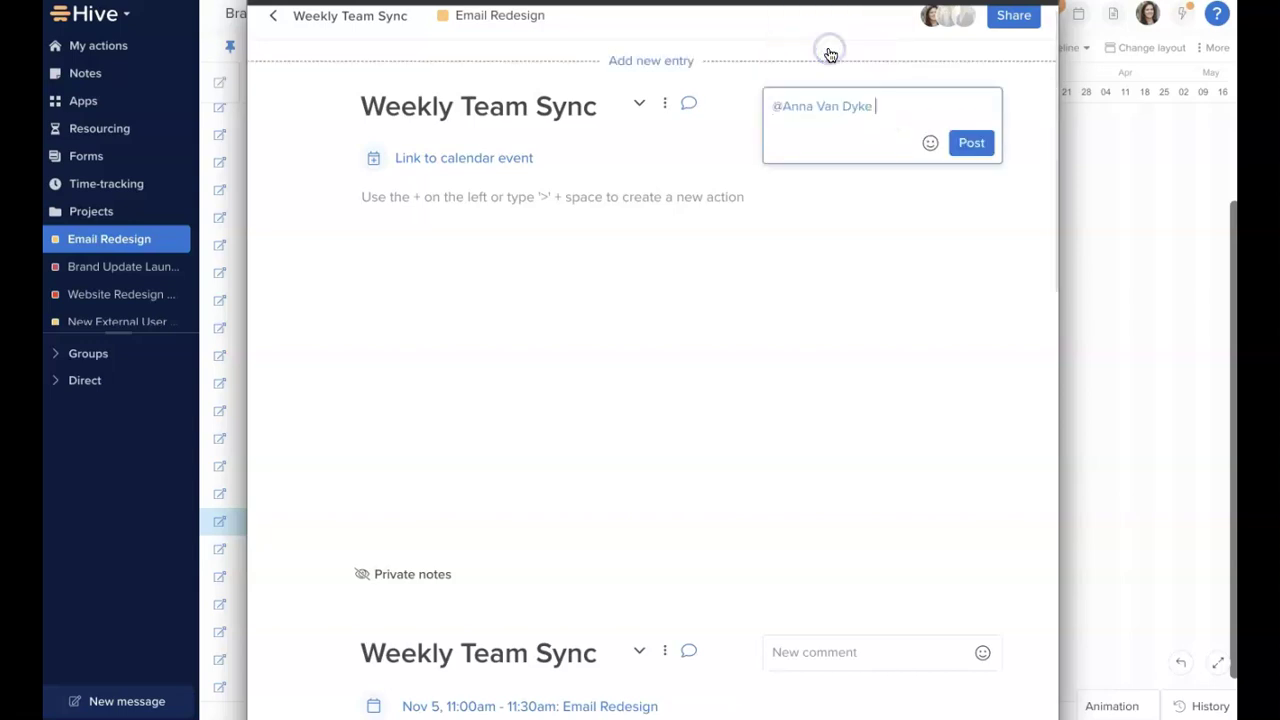
pyautogui.write('make sure you pos')
pyautogui.write('t your edits!')
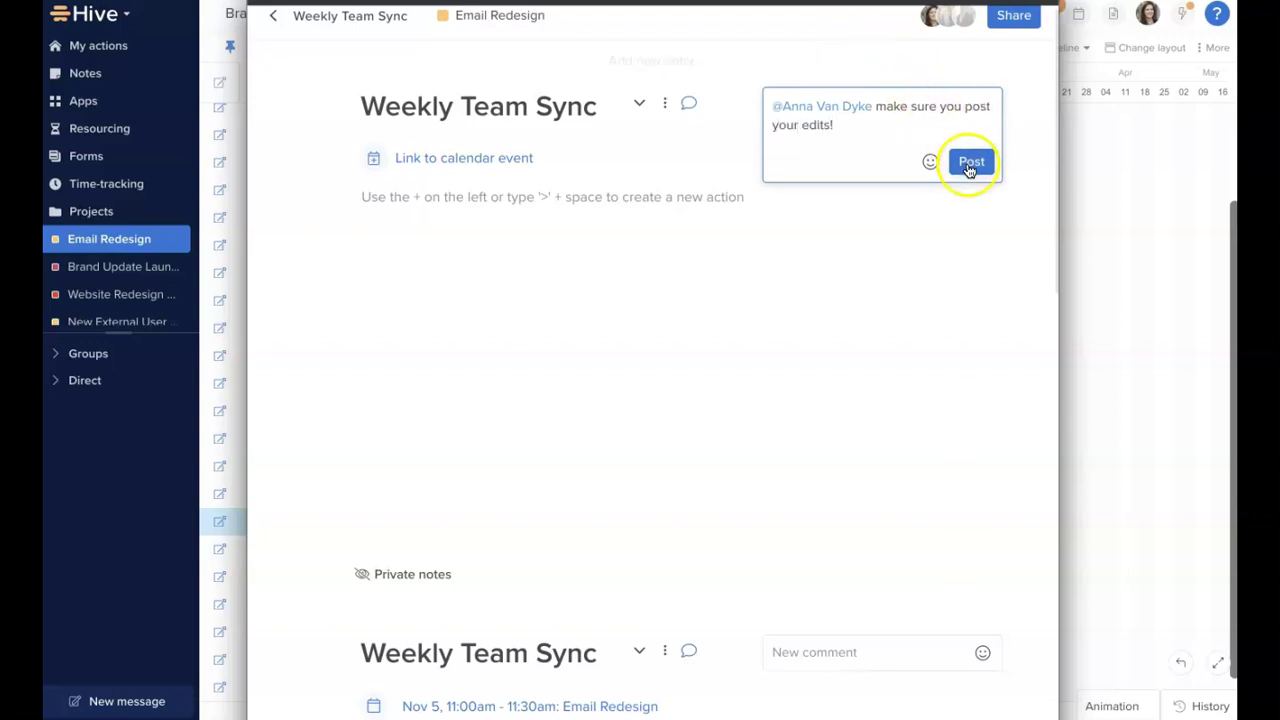
pyautogui.click(968, 165)
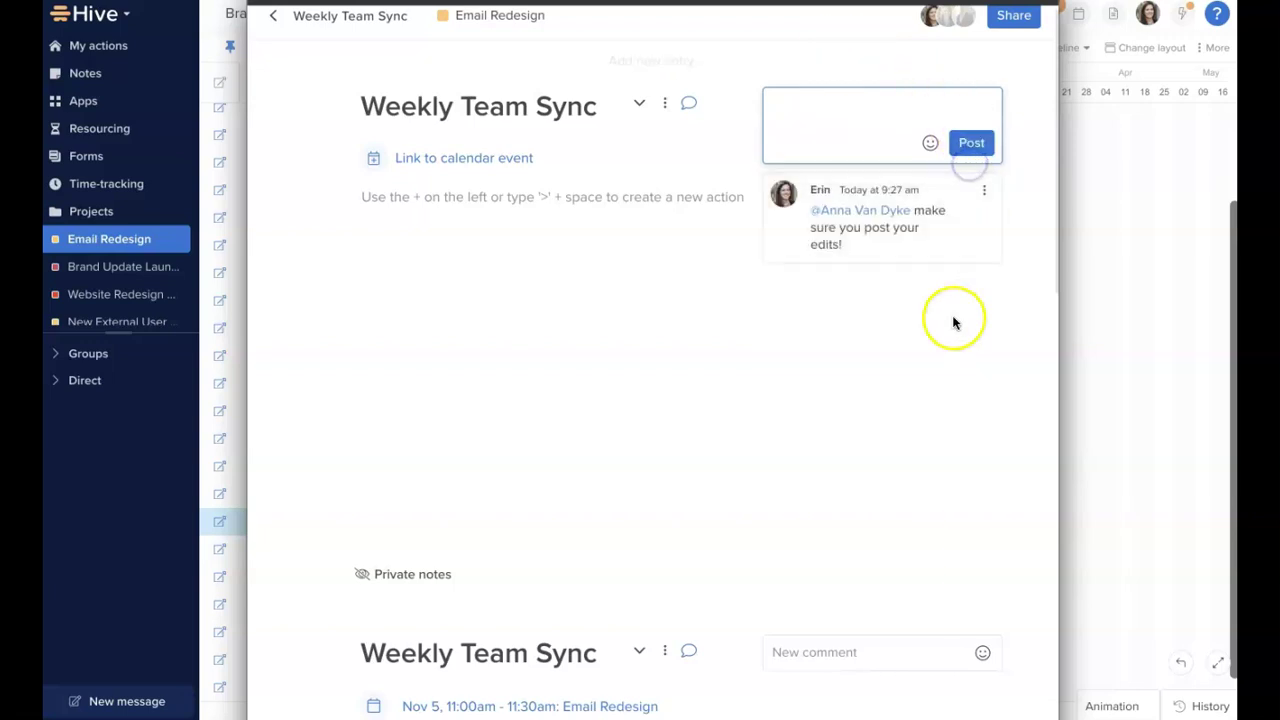
# Step: Close the meeting note, show Notes grouped by project folders, and begin searching 'Email'
pyautogui.click(146, 252)
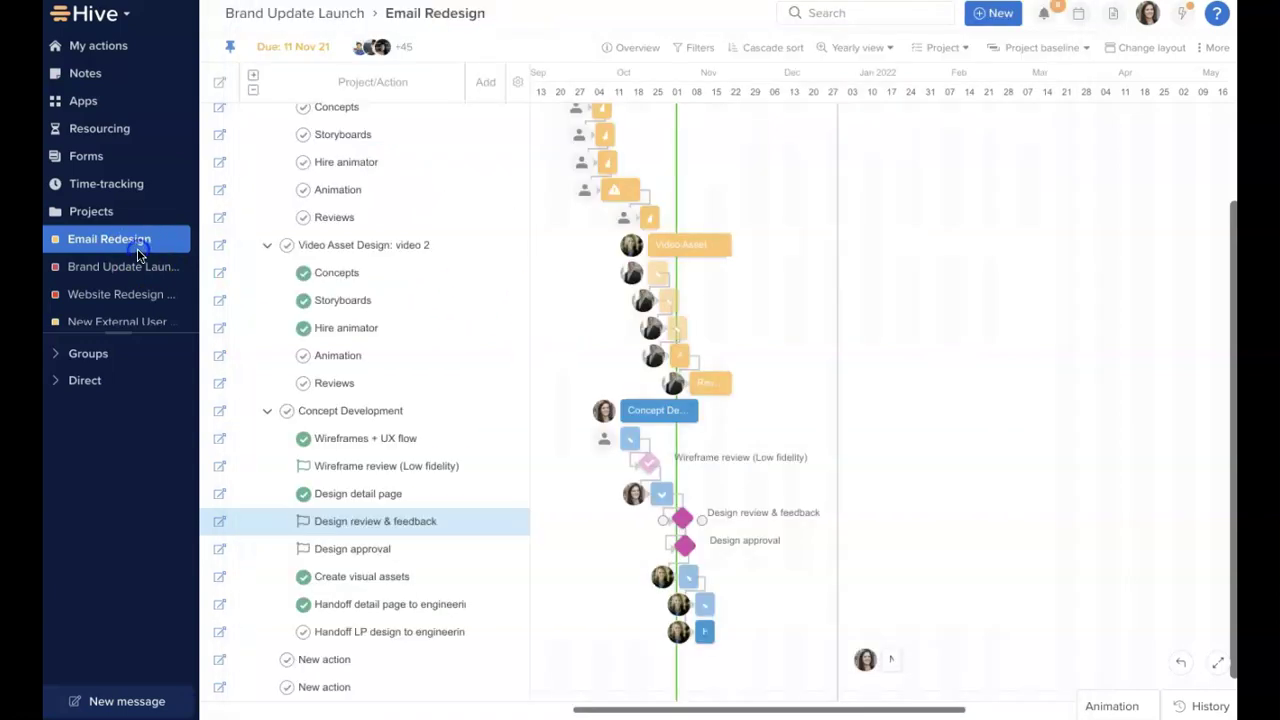
pyautogui.click(86, 73)
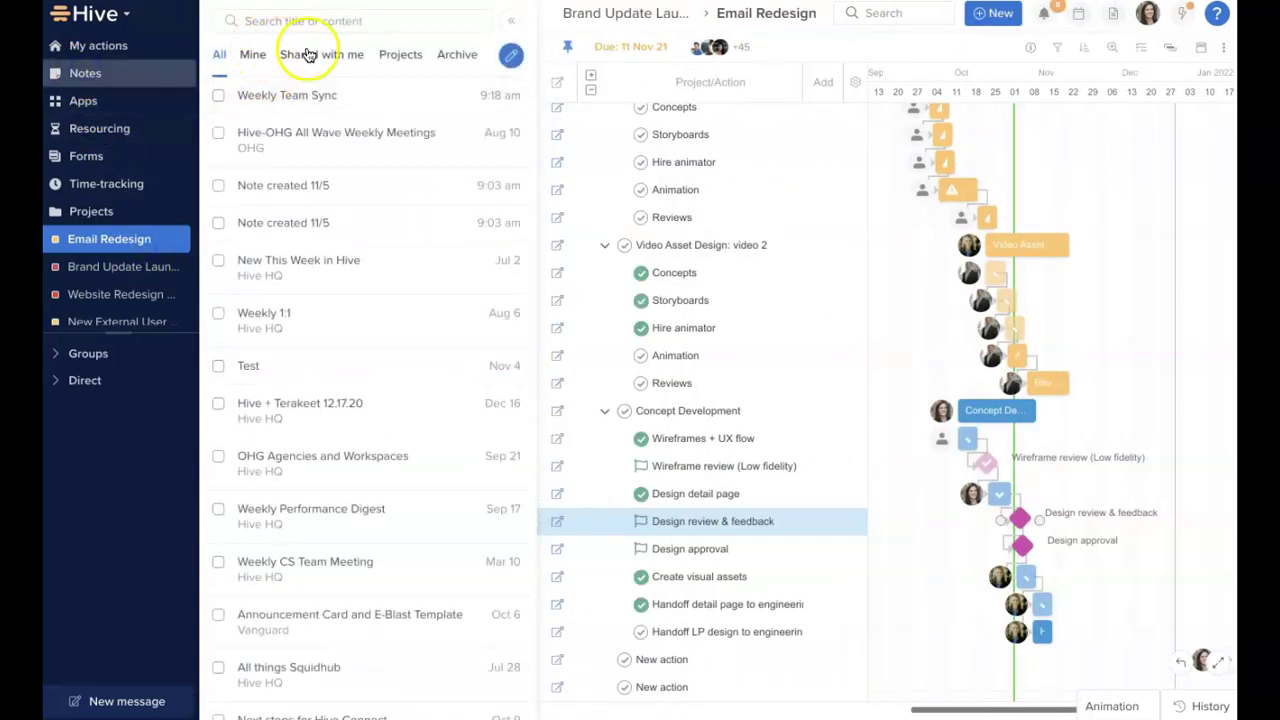
pyautogui.click(398, 58)
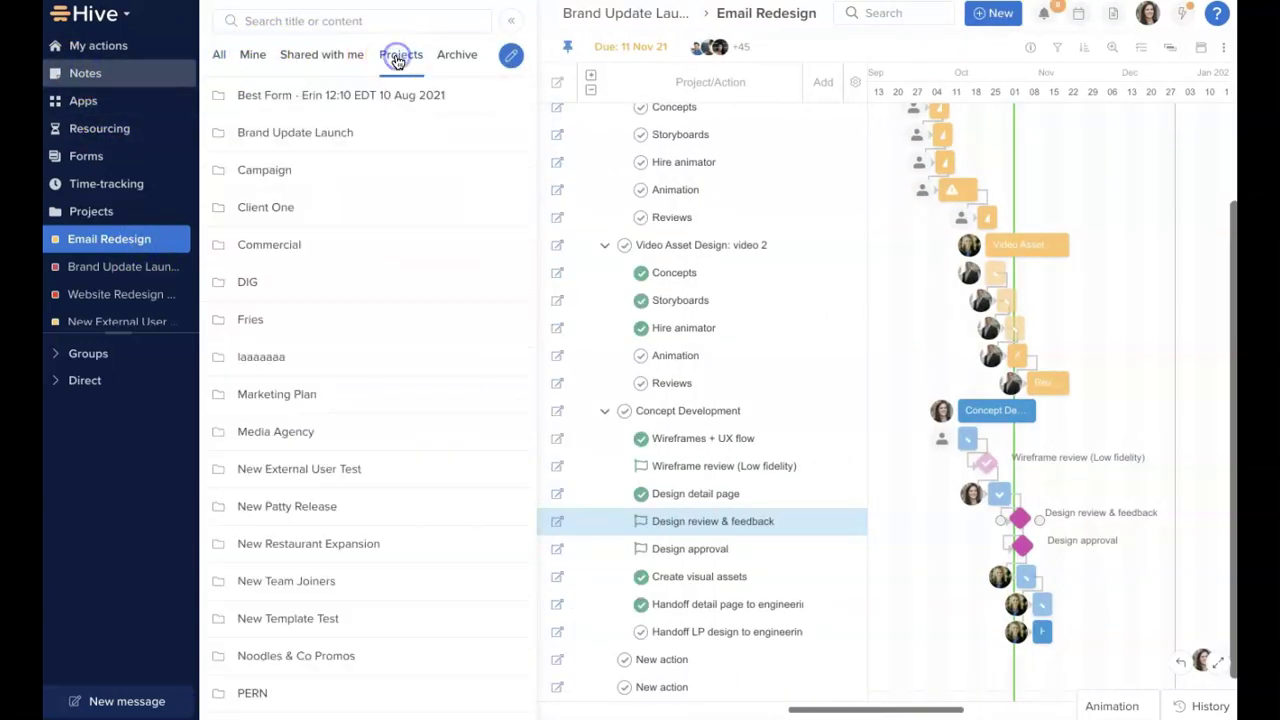
pyautogui.click(260, 22)
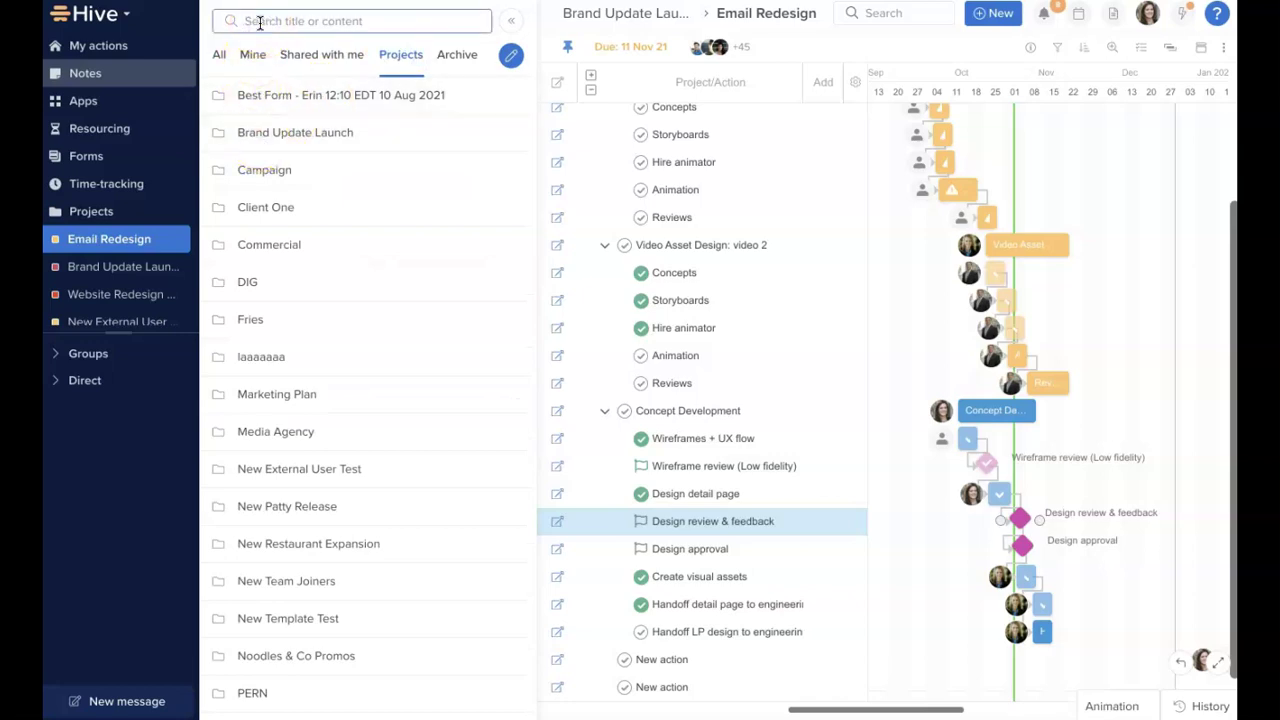
pyautogui.write('Email')
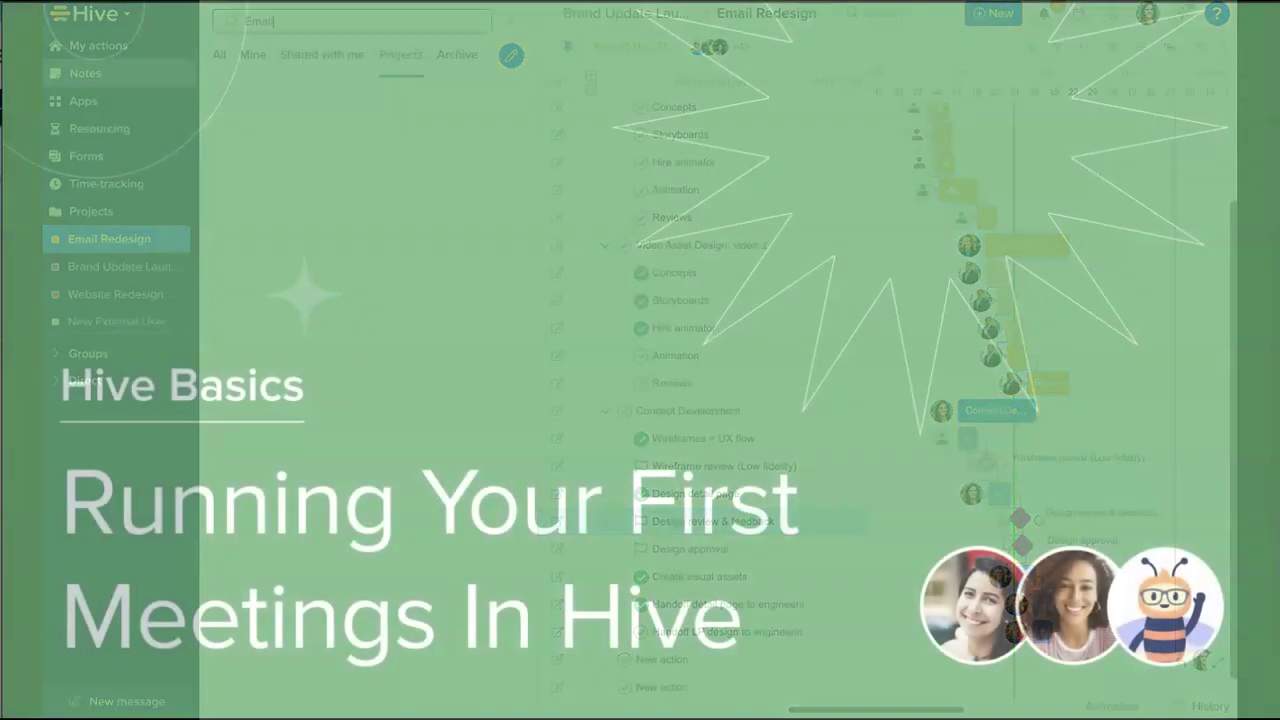